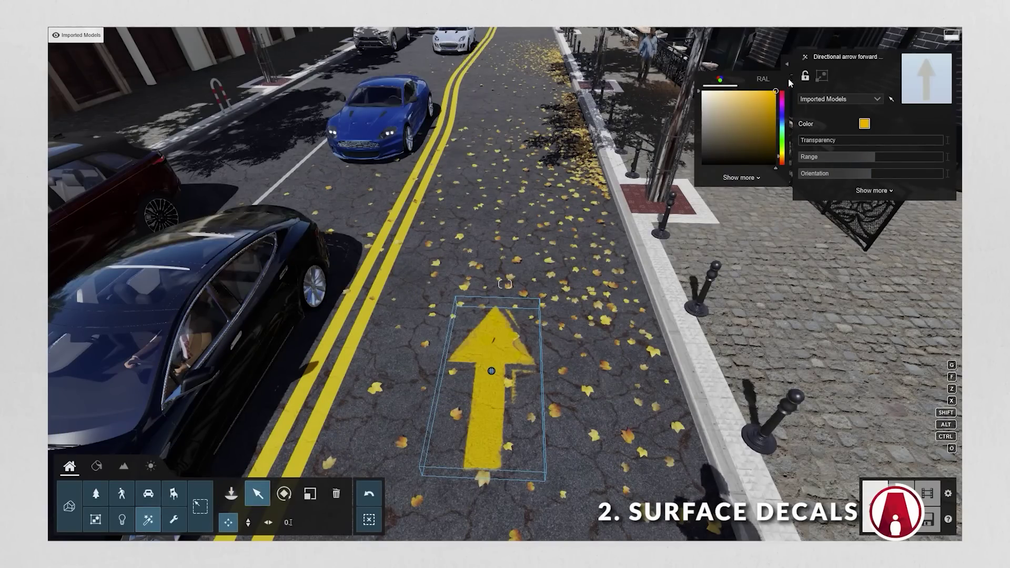
Step: Set the road arrow decal's colour to white and blend the brick decal's colours into the plaster wall
left_click_drag(777, 90, 701, 88)
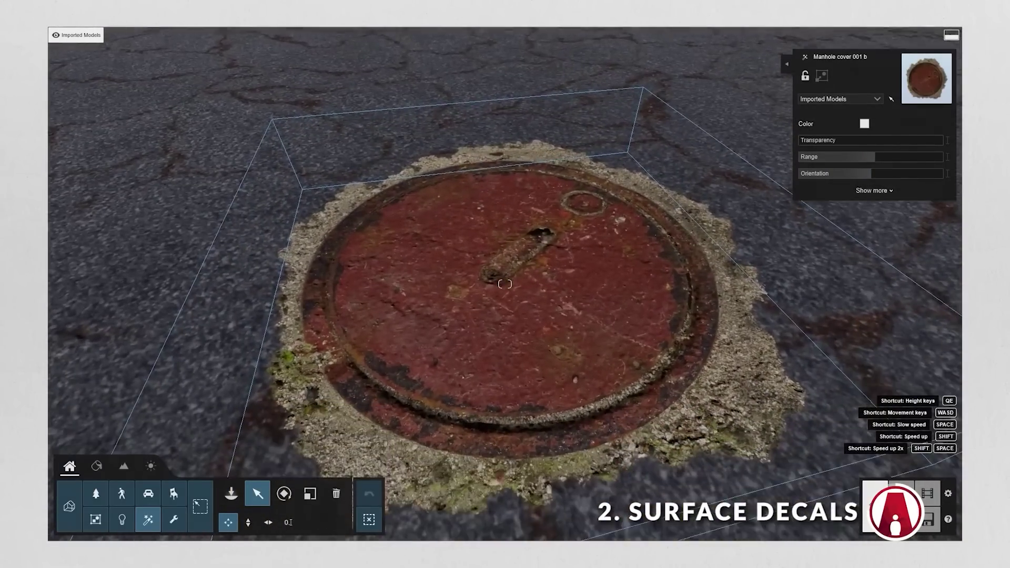
left_click(874, 190)
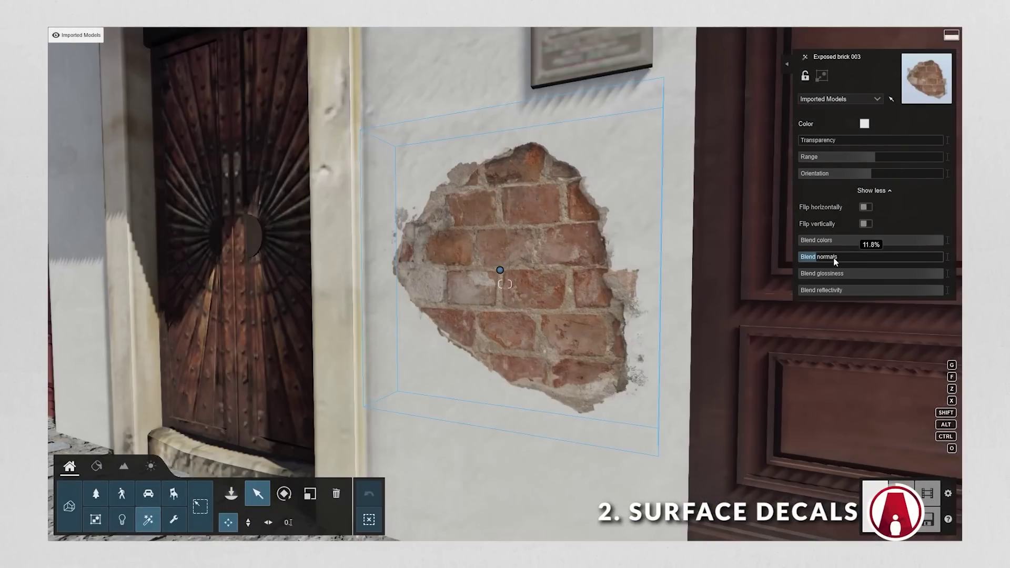
left_click_drag(813, 242, 950, 250)
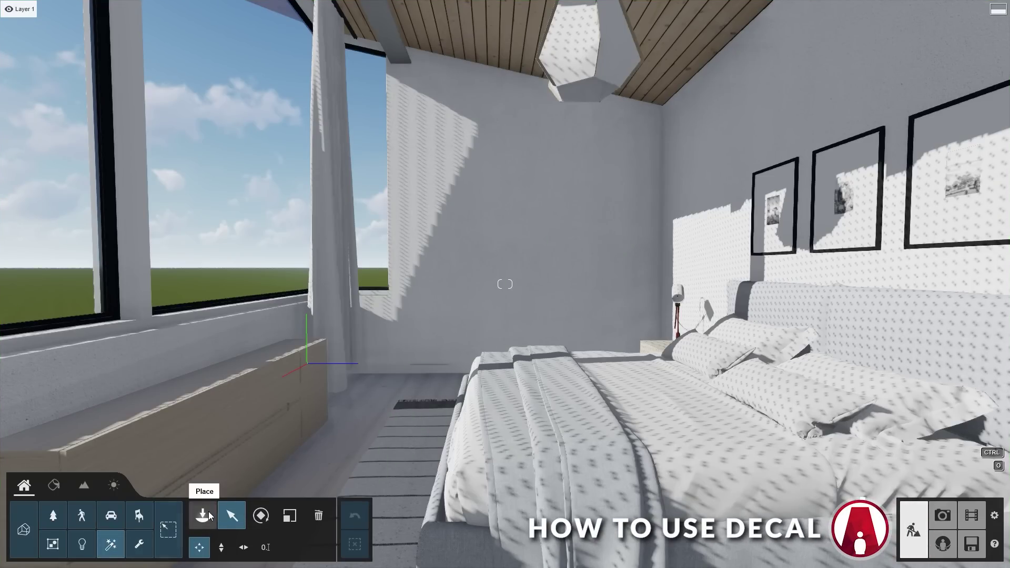
Step: Place a Custom decal from the Effects library on the bedroom wall and show its flip and blend options
left_click(204, 512)
mouse_move(144, 123)
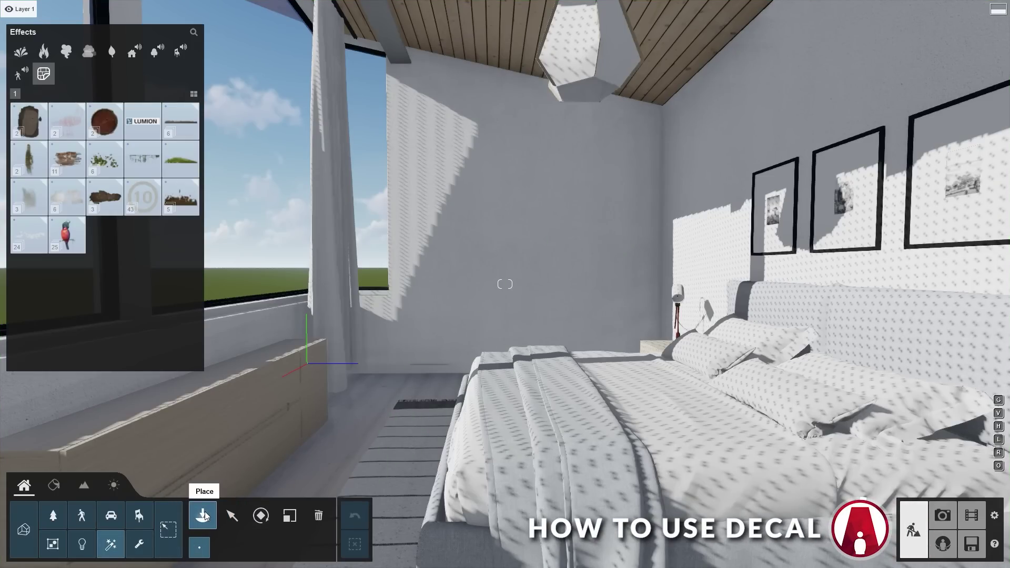
left_click(148, 122)
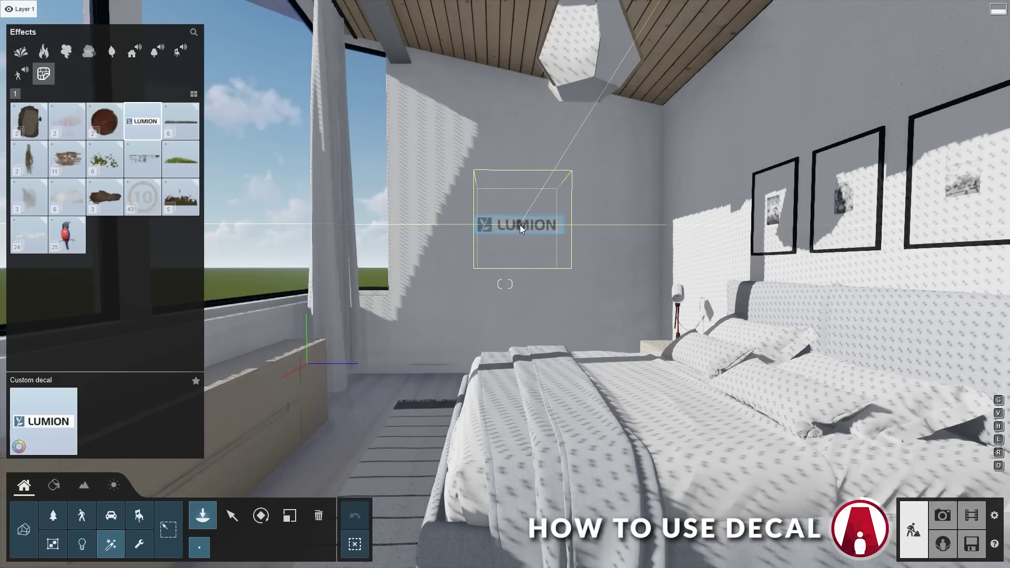
left_click(522, 228)
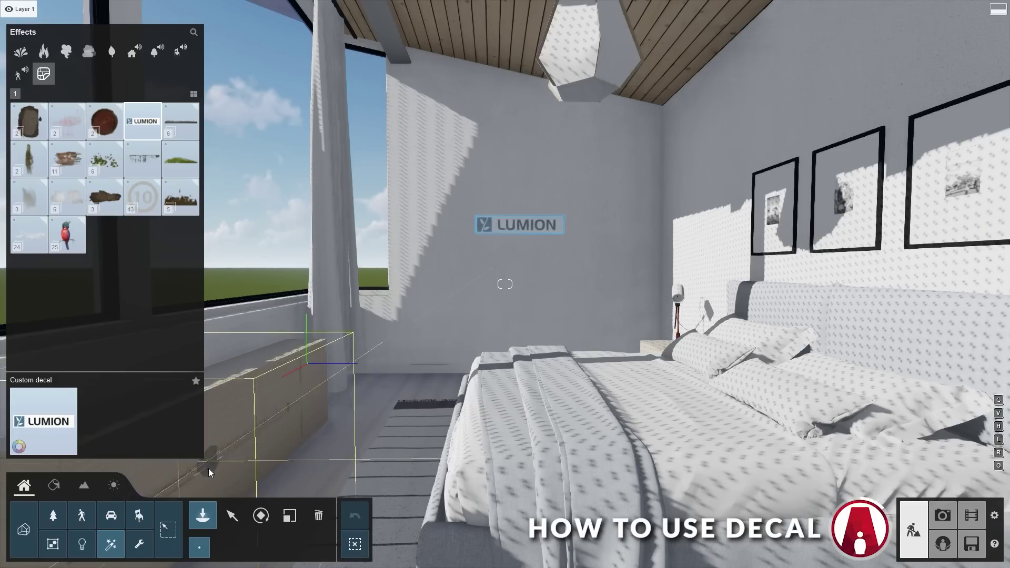
left_click(233, 515)
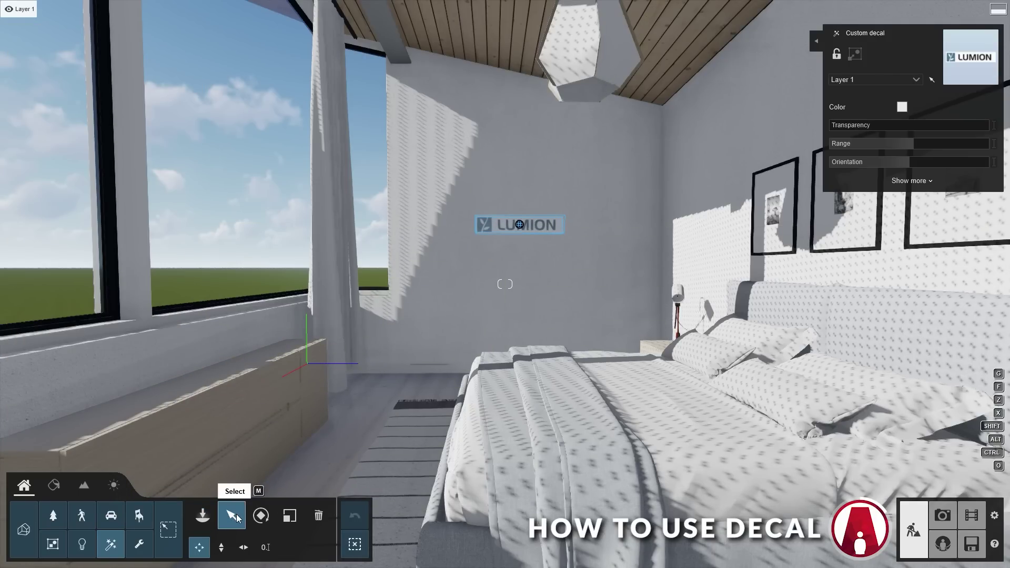
left_click(912, 181)
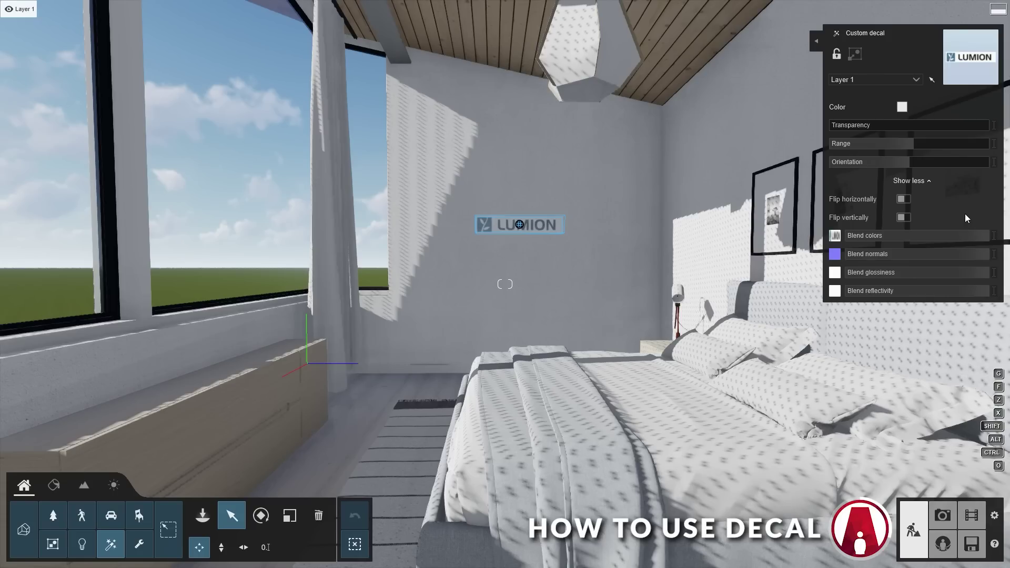
Step: Load the Spiderman image file onto the wall decal in place of the LUMION logo
left_click(289, 516)
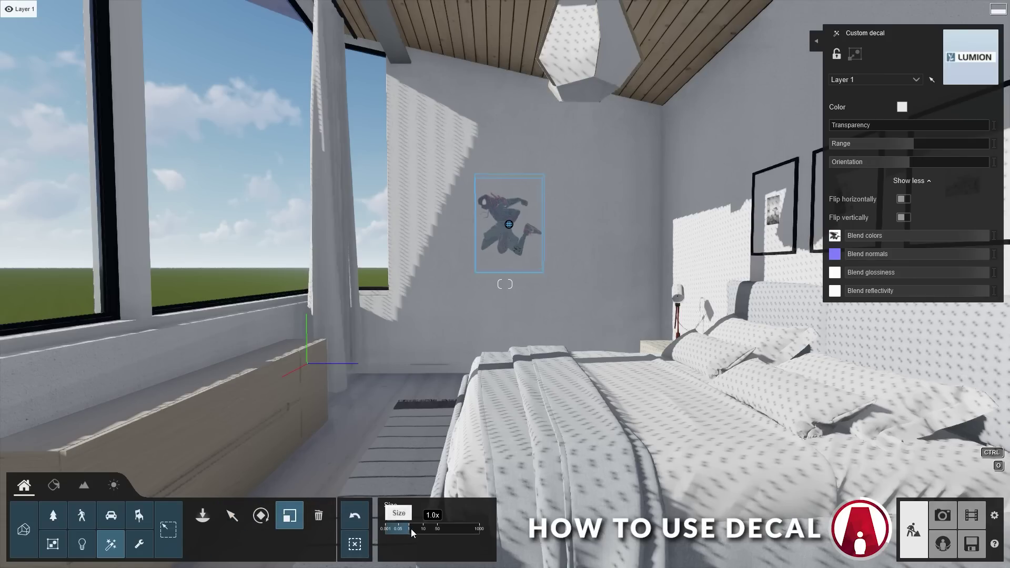
left_click_drag(403, 530, 416, 531)
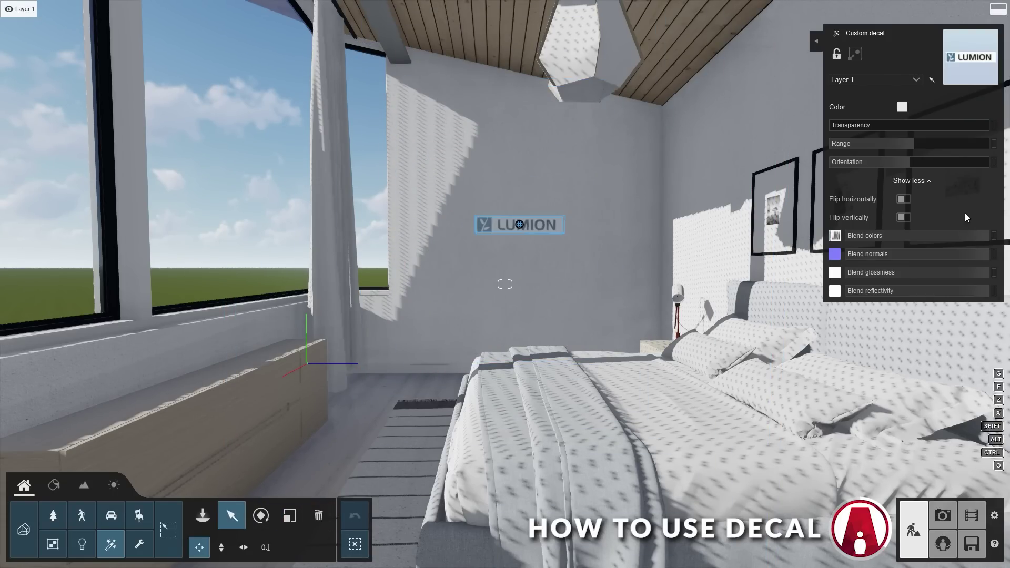
left_click(836, 235)
left_click(174, 95)
double_click(171, 120)
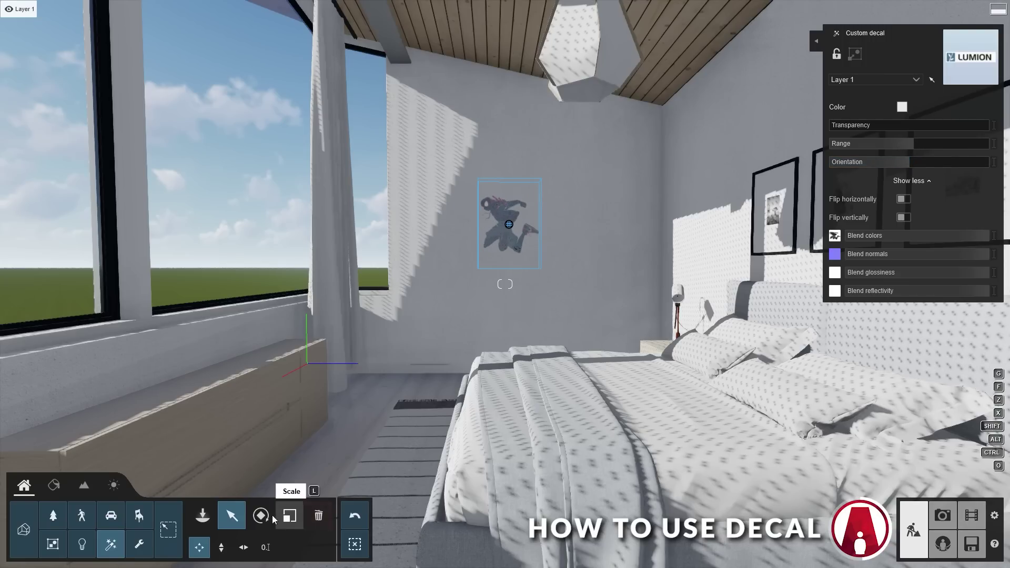
Step: Enlarge the decal across the wall, partly blend its colours and remove its glossiness
left_click(288, 517)
left_click_drag(395, 530, 421, 530)
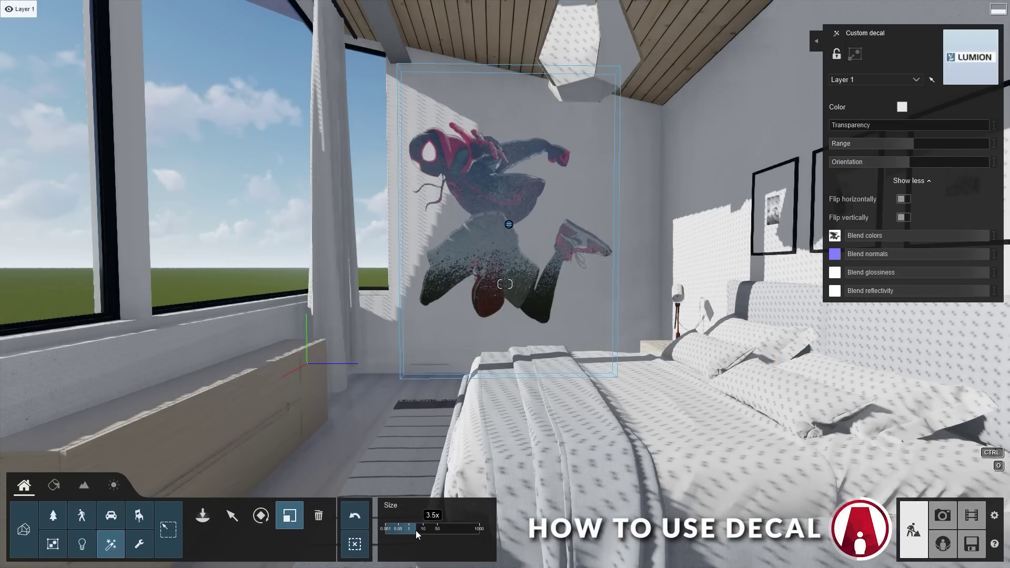
scroll(508, 225, "up", 5)
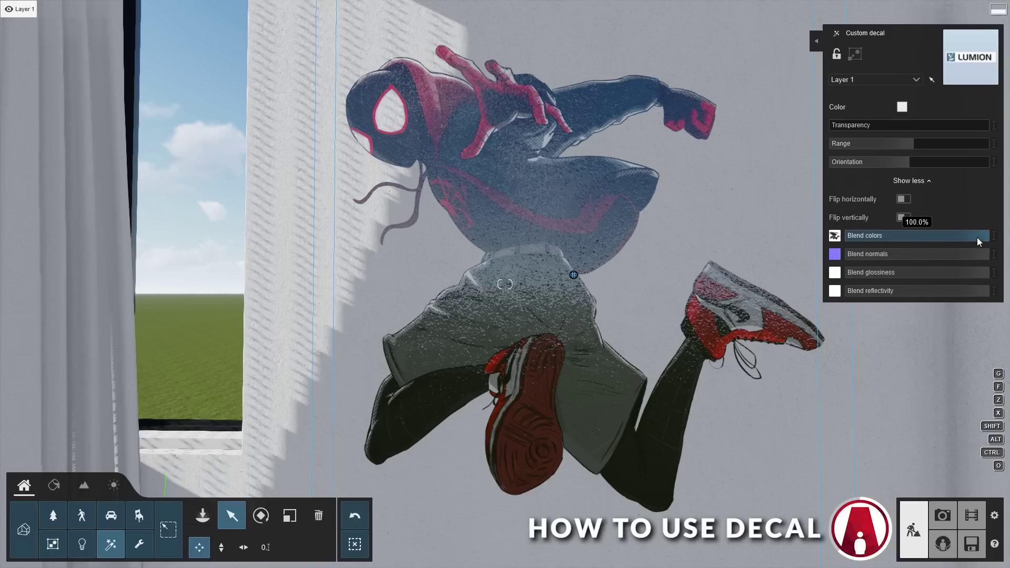
mouse_move(989, 235)
left_mouse_down()
mouse_move(901, 236)
mouse_move(991, 245)
left_mouse_up()
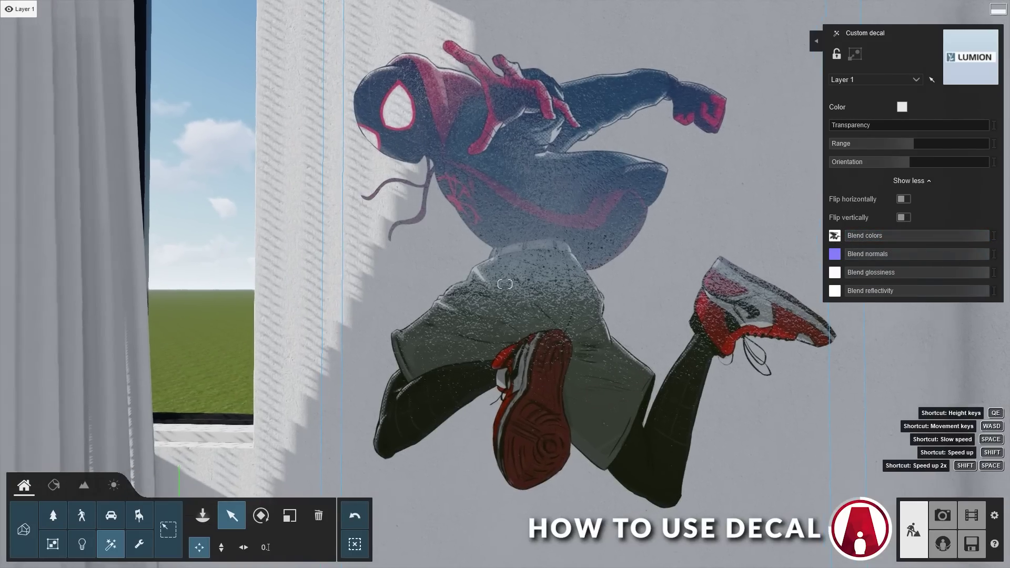
key("w")
key("w")
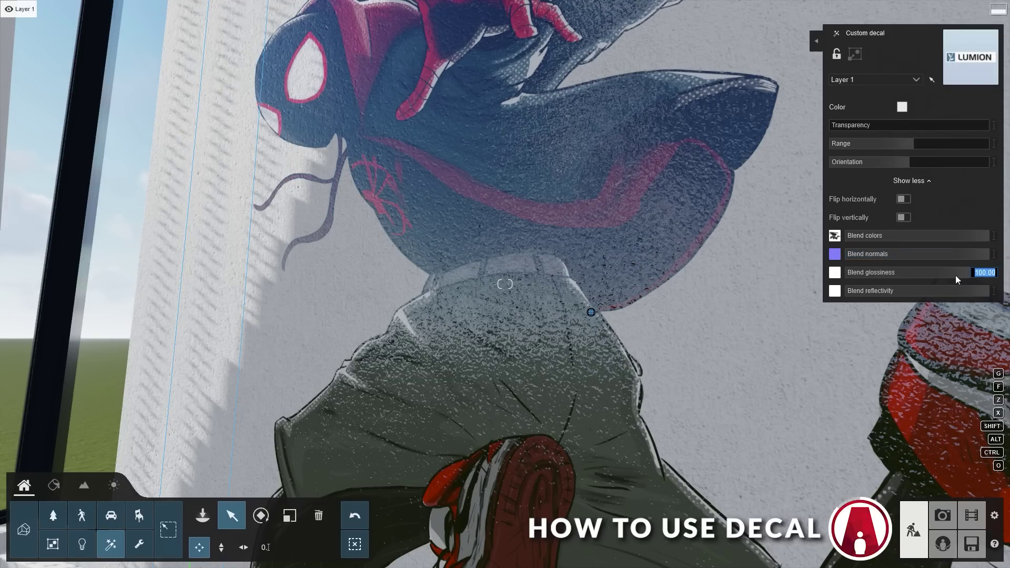
mouse_move(989, 272)
left_mouse_down()
mouse_move(829, 278)
mouse_move(958, 292)
left_mouse_up()
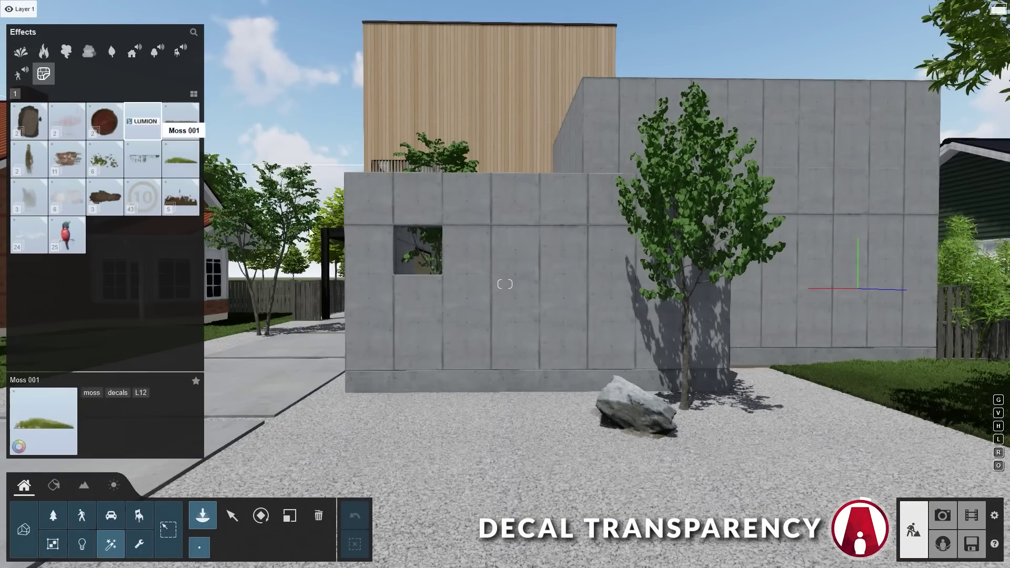
Step: Place a Custom decal on the concrete wall and load the Graffiti image onto it
left_click(142, 121)
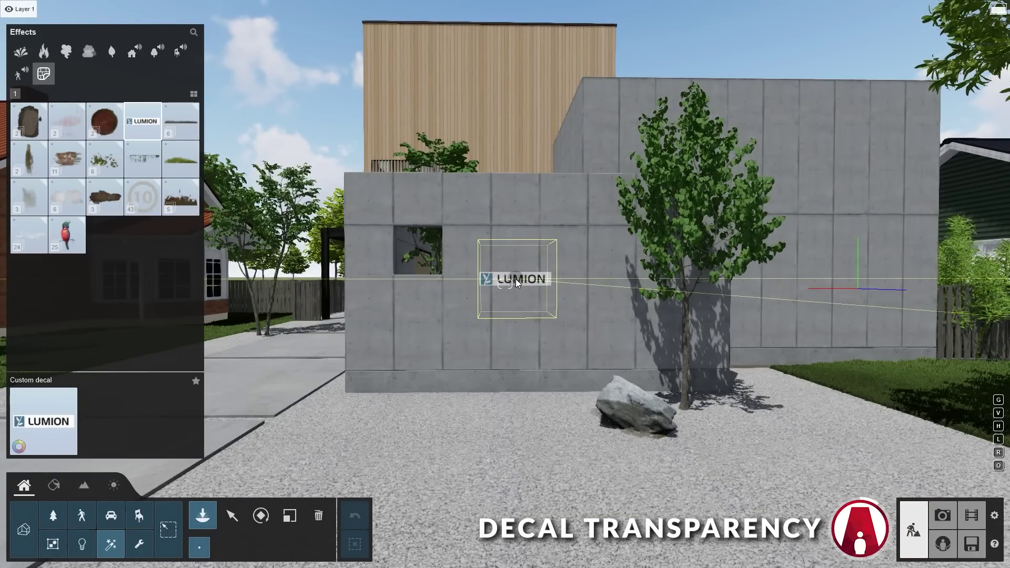
left_click(509, 280)
left_click(234, 515)
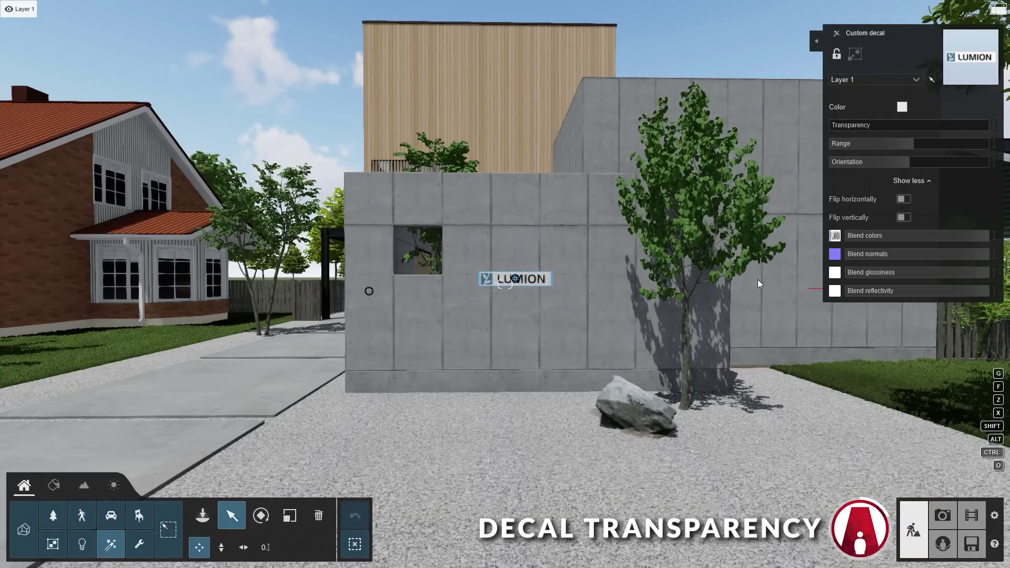
left_click(835, 236)
left_click(181, 122)
double_click(159, 120)
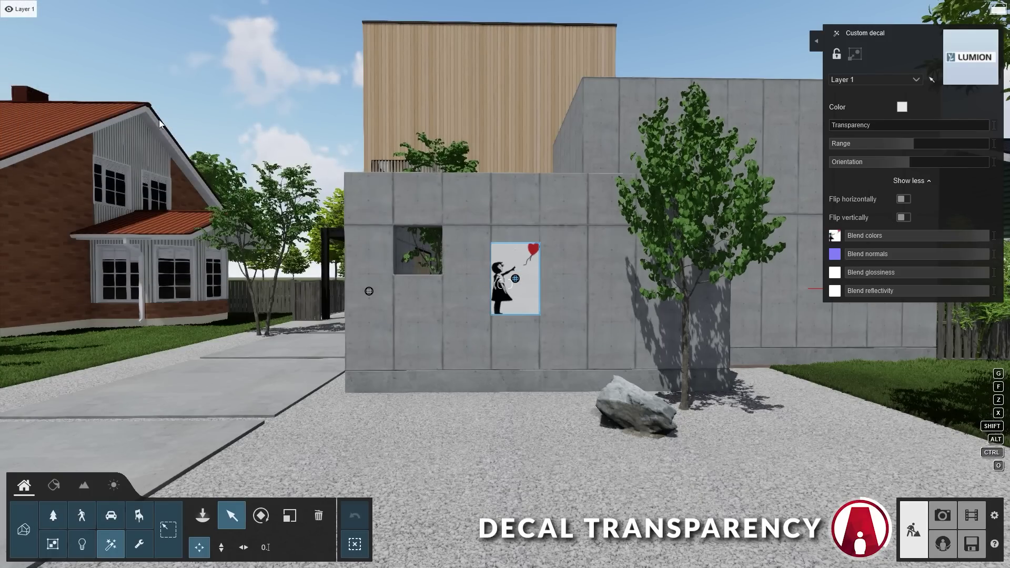
key("w")
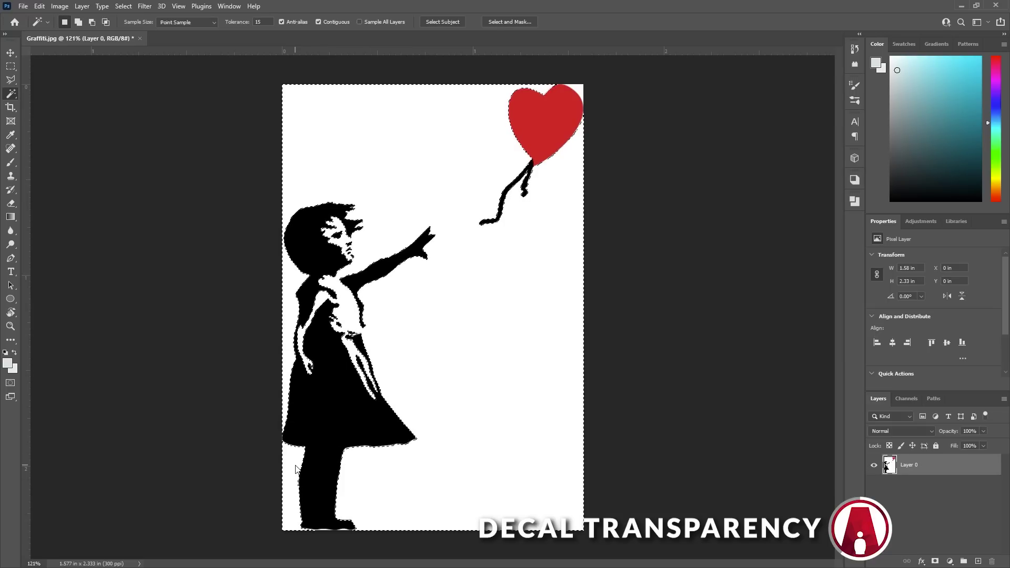
Step: Save the background-free Graffiti image via Save As with PNG as the file format
key("m")
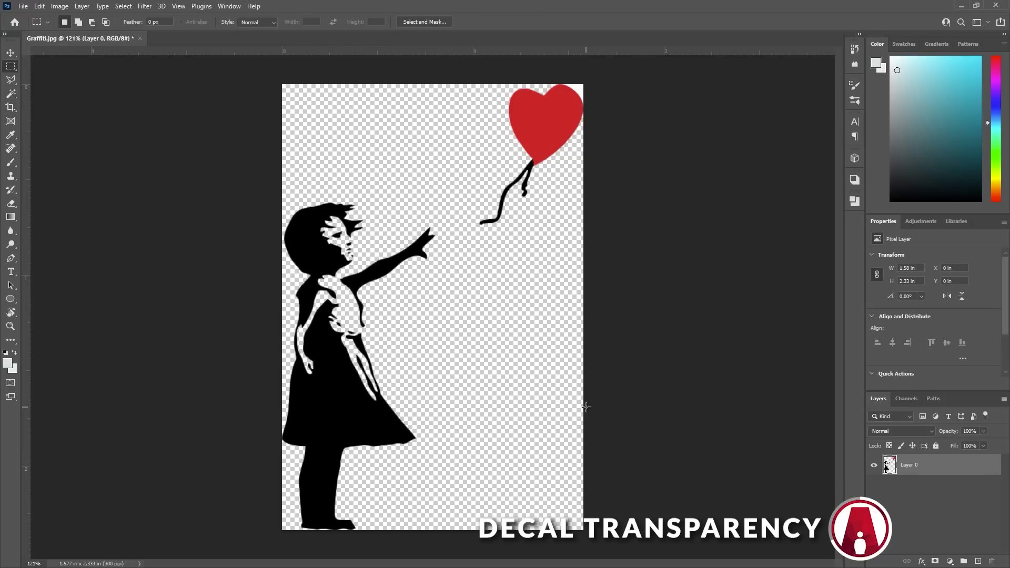
left_click(23, 7)
left_click(48, 136)
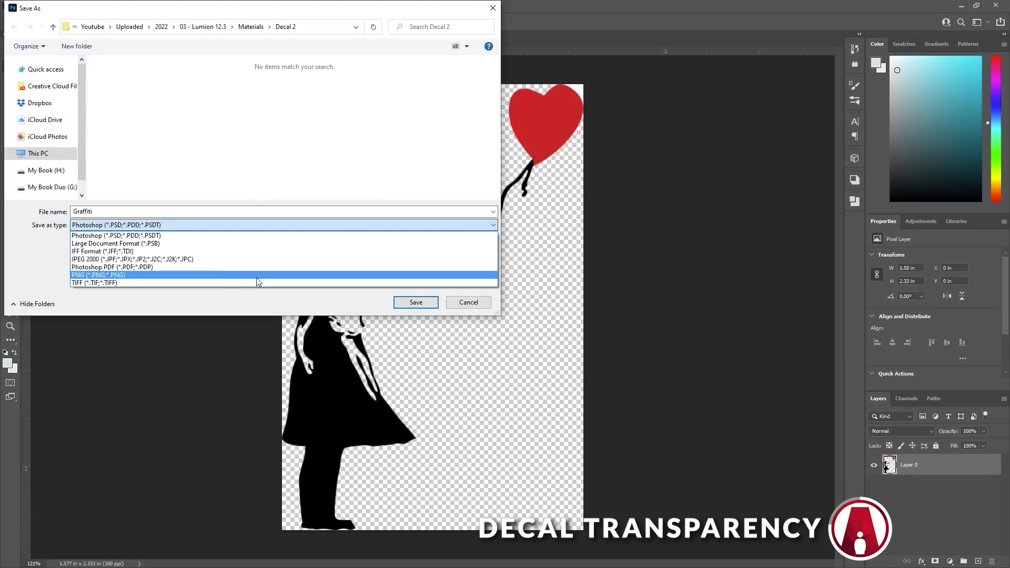
left_click(261, 281)
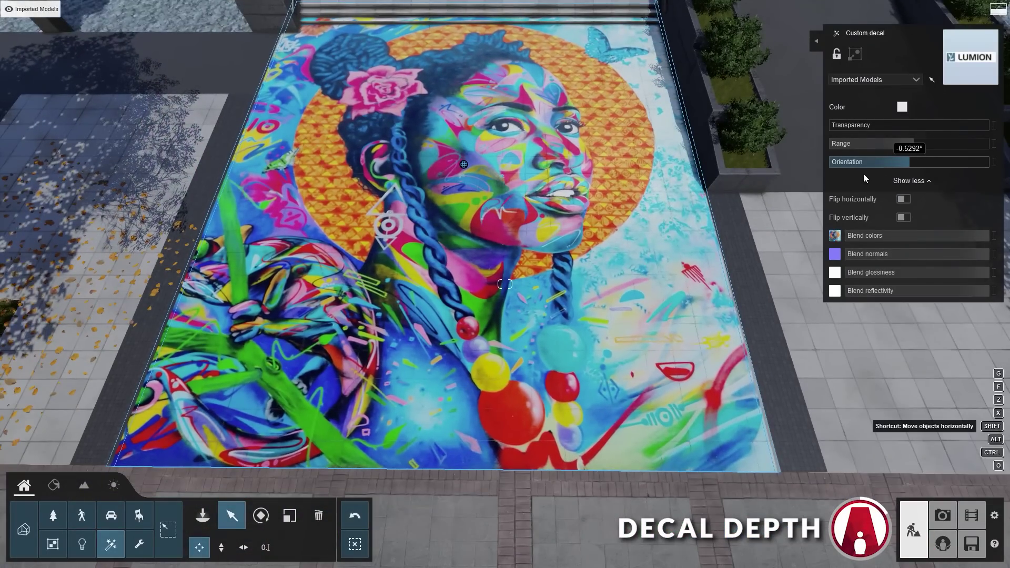
Step: Shorten the mural's Range so it stops short of the steps and blend its colours to about 88.7%
key("w")
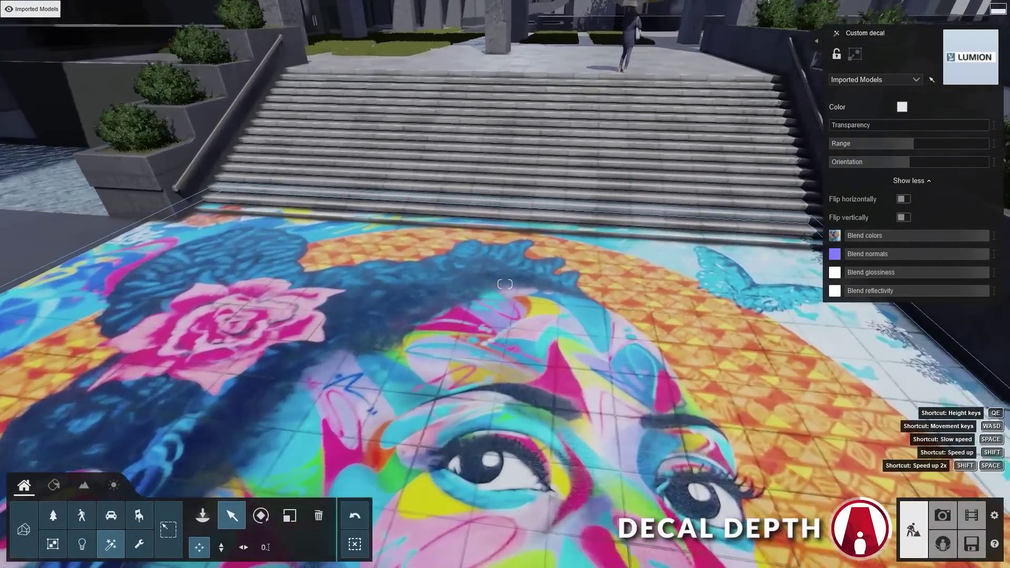
key("w")
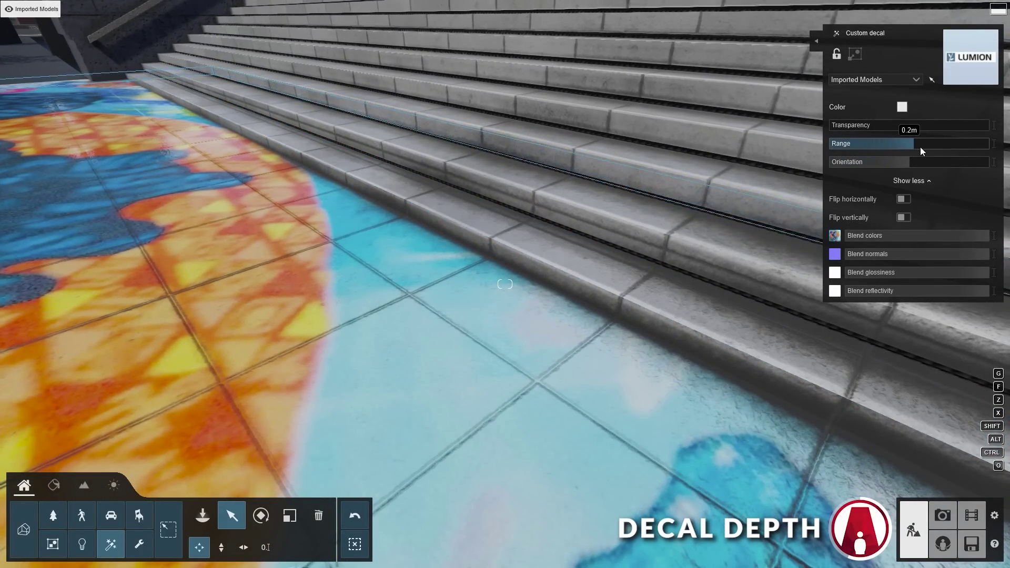
mouse_move(914, 144)
left_mouse_down()
mouse_move(943, 147)
mouse_move(904, 152)
left_mouse_up()
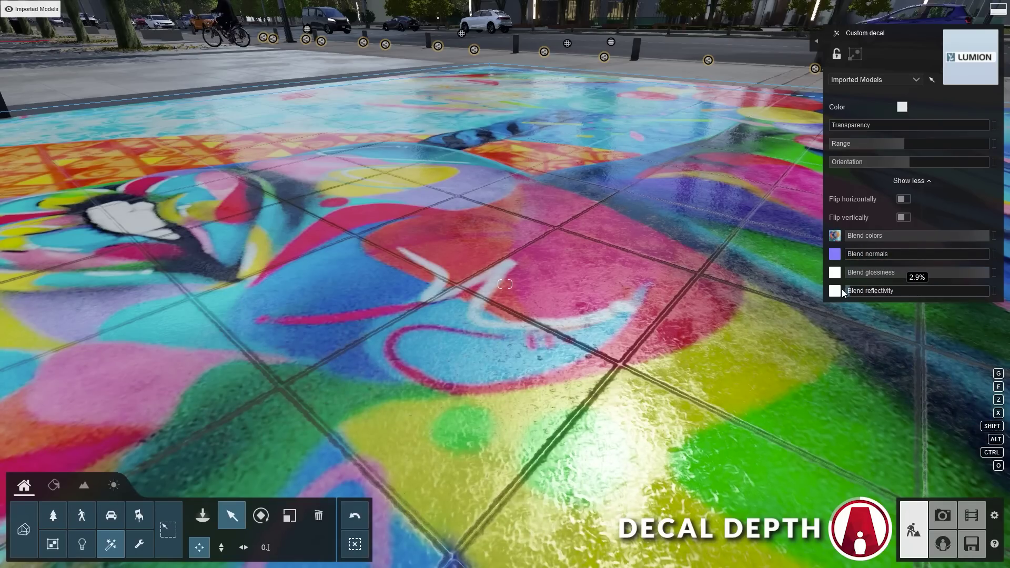
left_click_drag(908, 235, 979, 239)
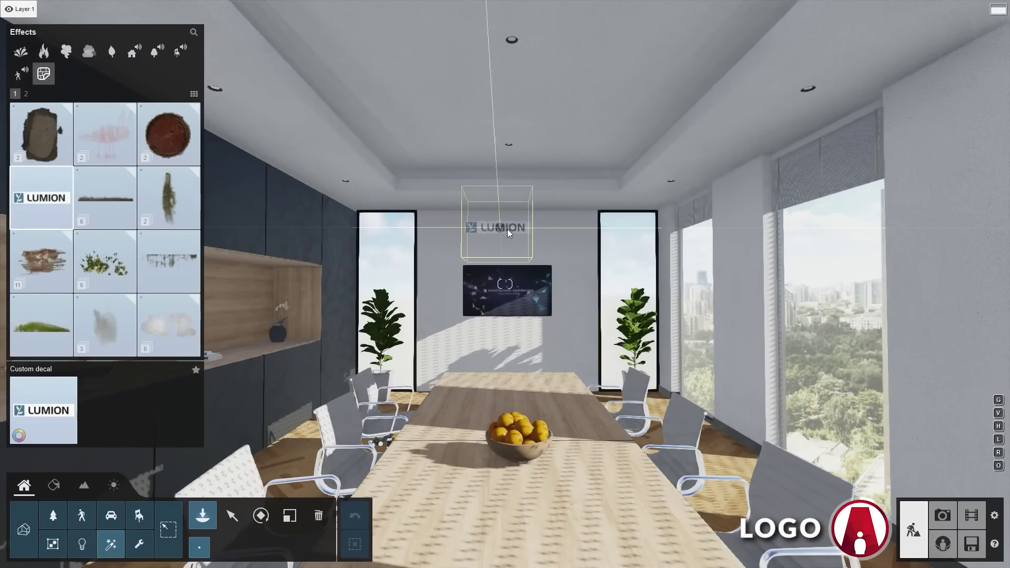
Step: Load the Architecture Inspirations logo PNG onto the meeting-room wall decal
left_click(510, 235)
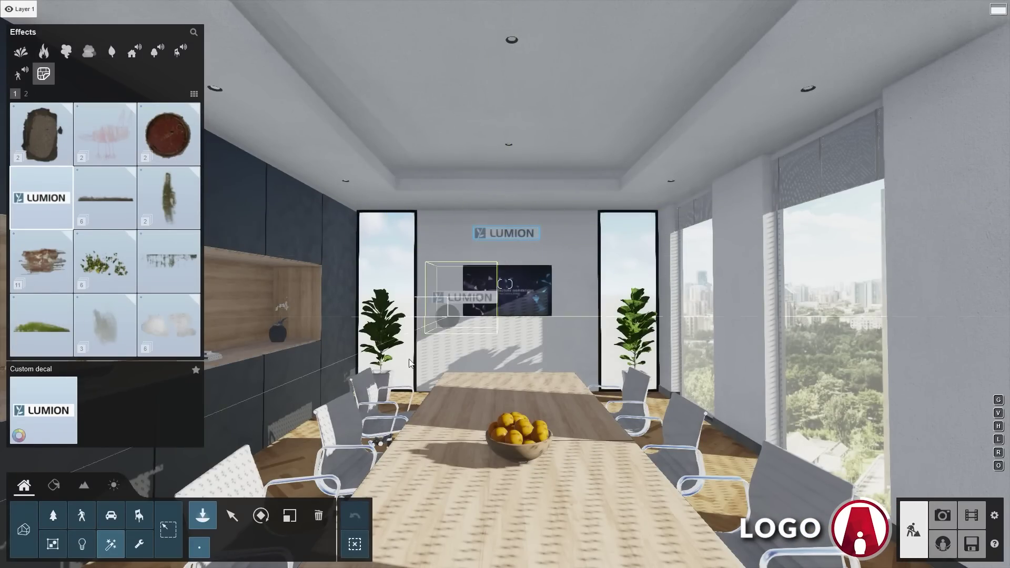
left_click(233, 517)
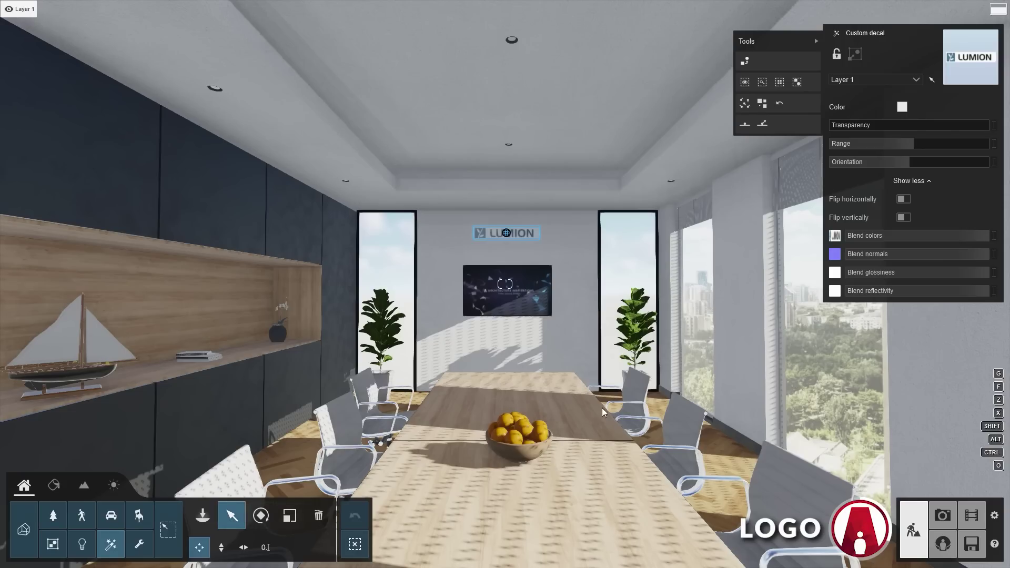
left_click(835, 235)
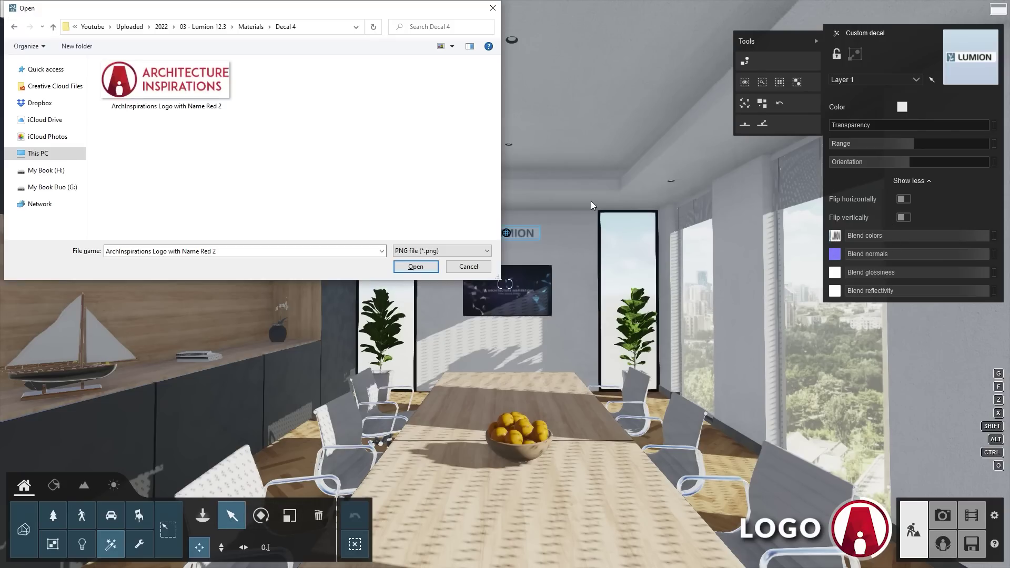
double_click(164, 87)
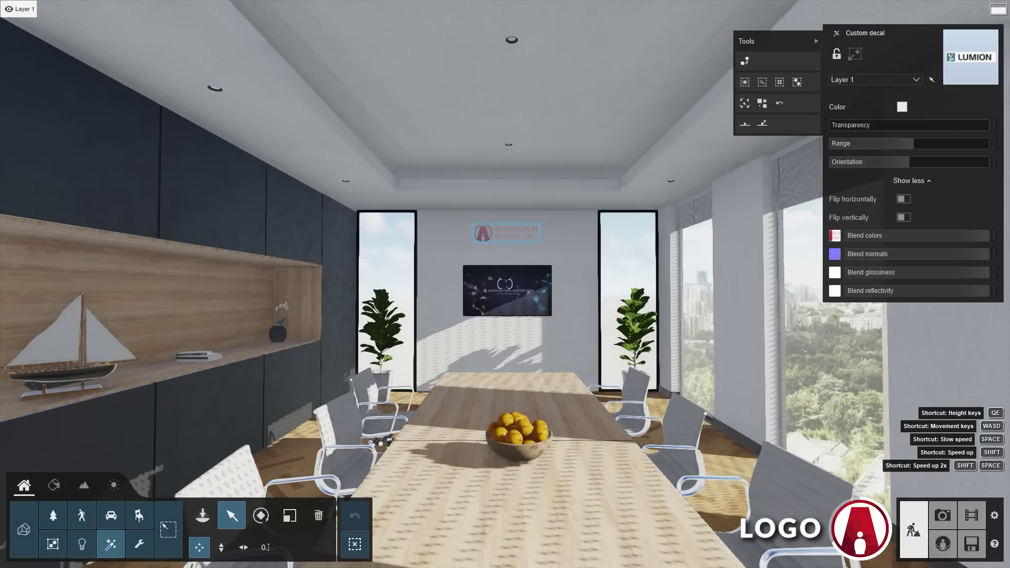
scroll(440, 190, "up", 5)
Step: Move the logo decal lower on the wall and blend its colours into the wall
left_click(290, 517)
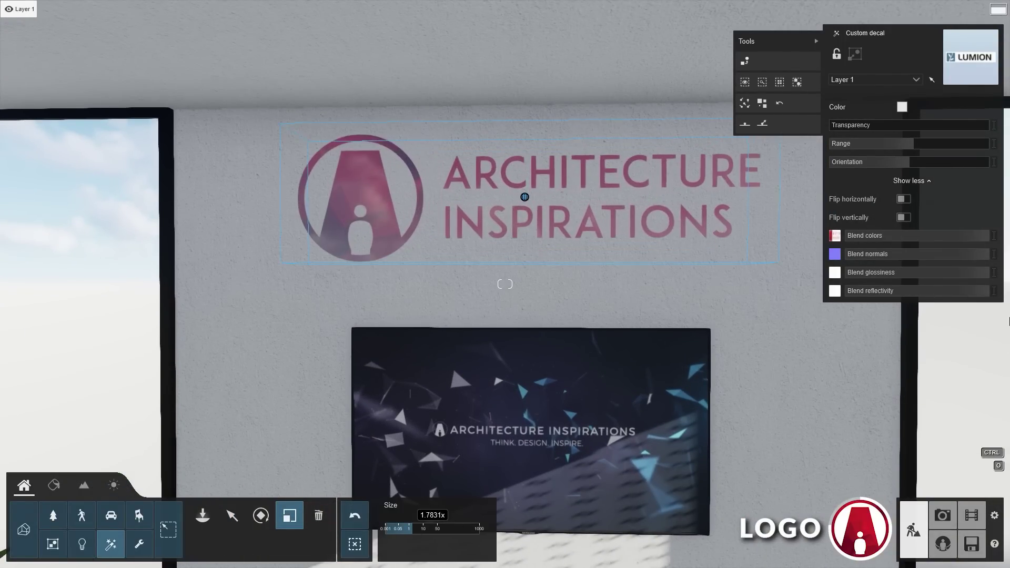
key("m")
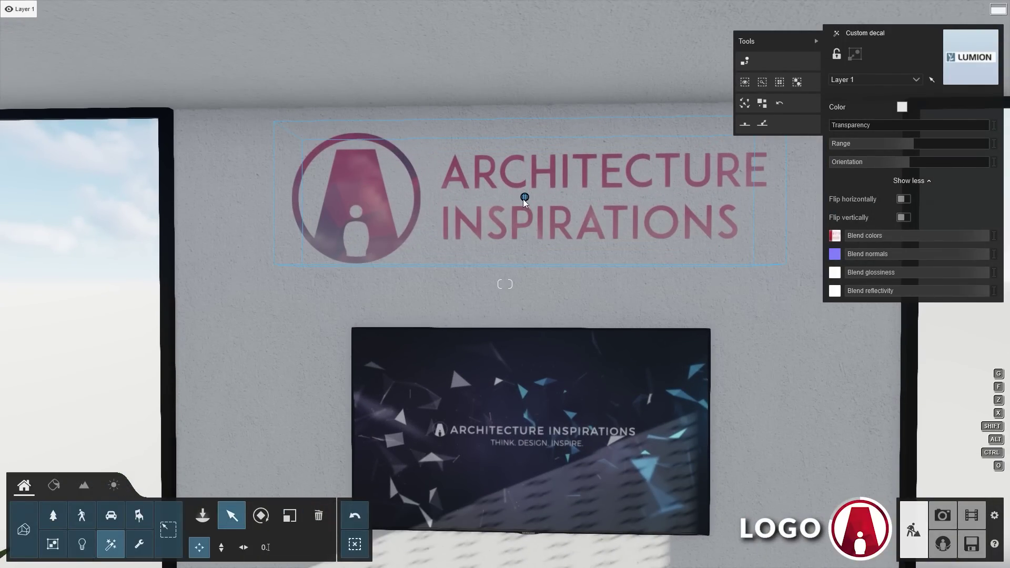
left_click_drag(524, 196, 519, 229)
left_click_drag(850, 273, 931, 273)
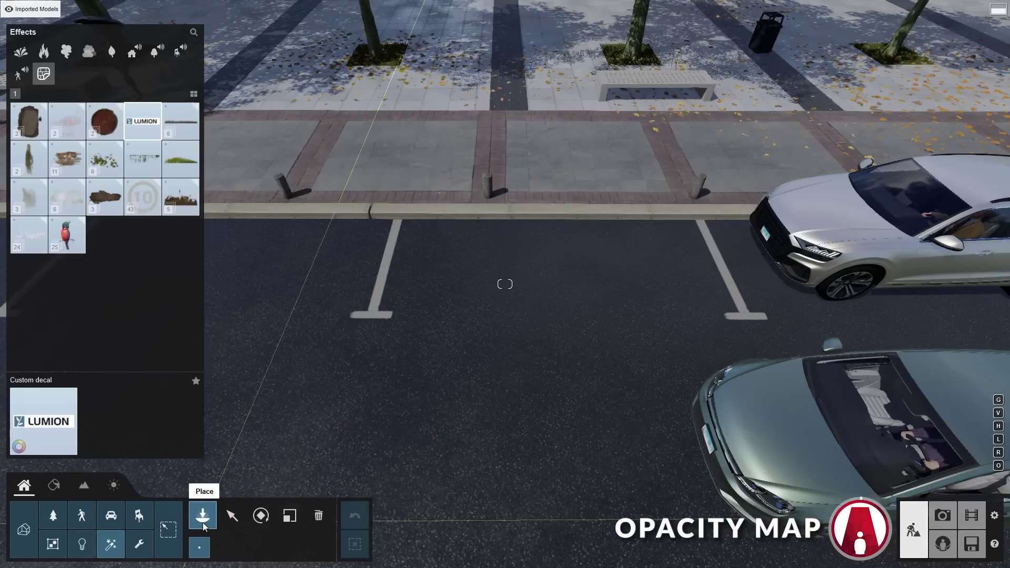
left_click(143, 197)
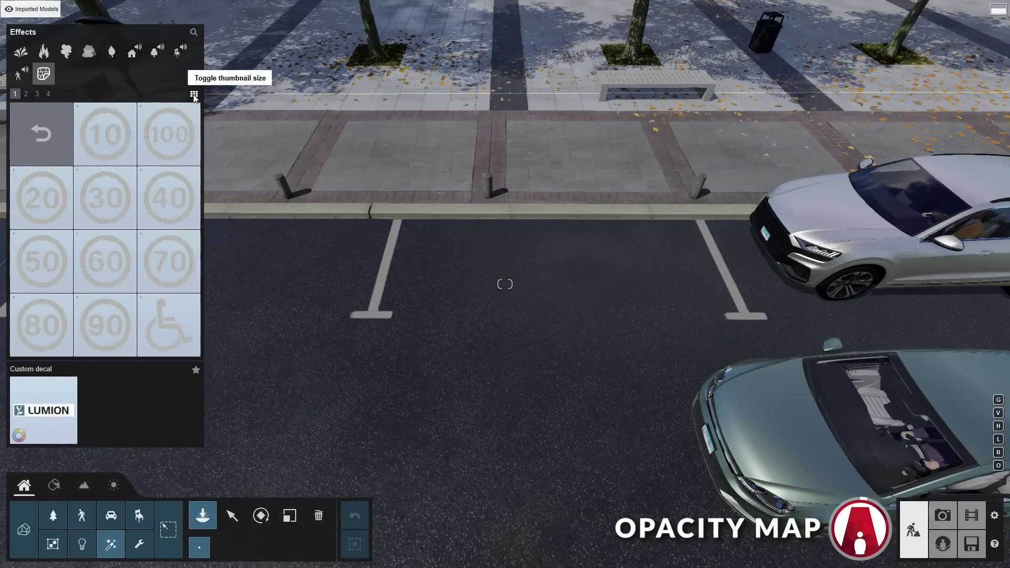
left_click(26, 95)
left_click(49, 95)
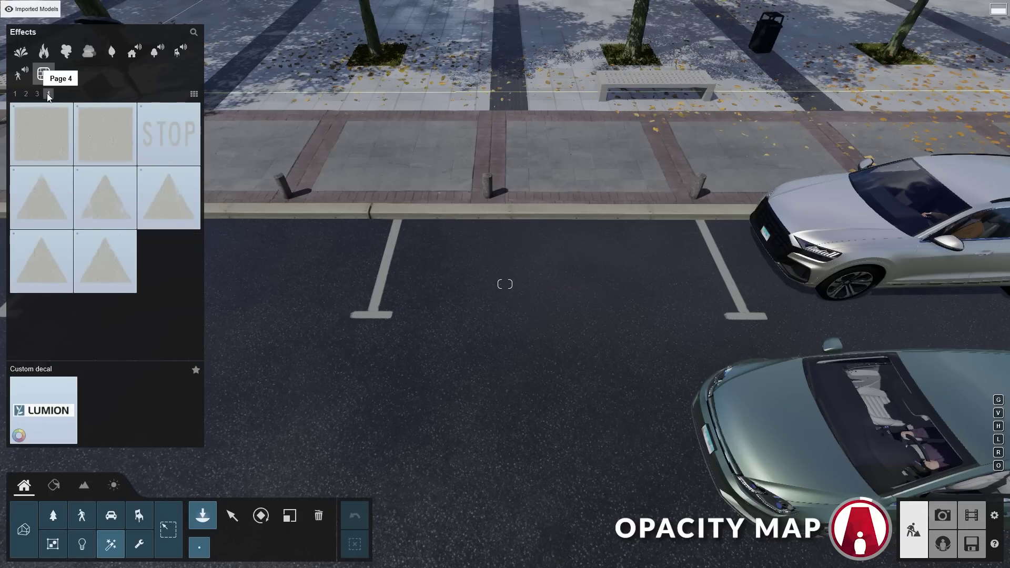
left_click(15, 94)
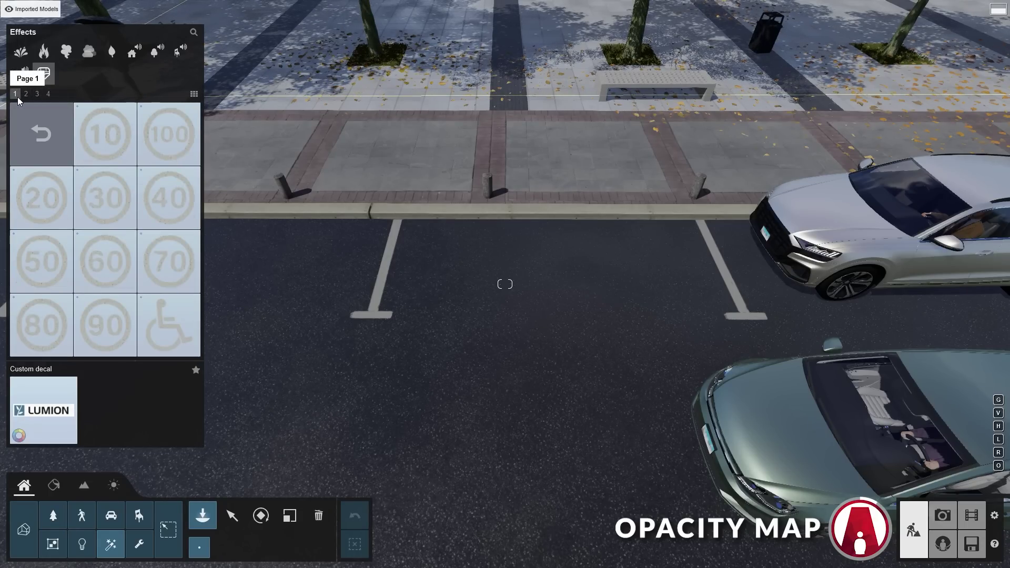
left_click(41, 134)
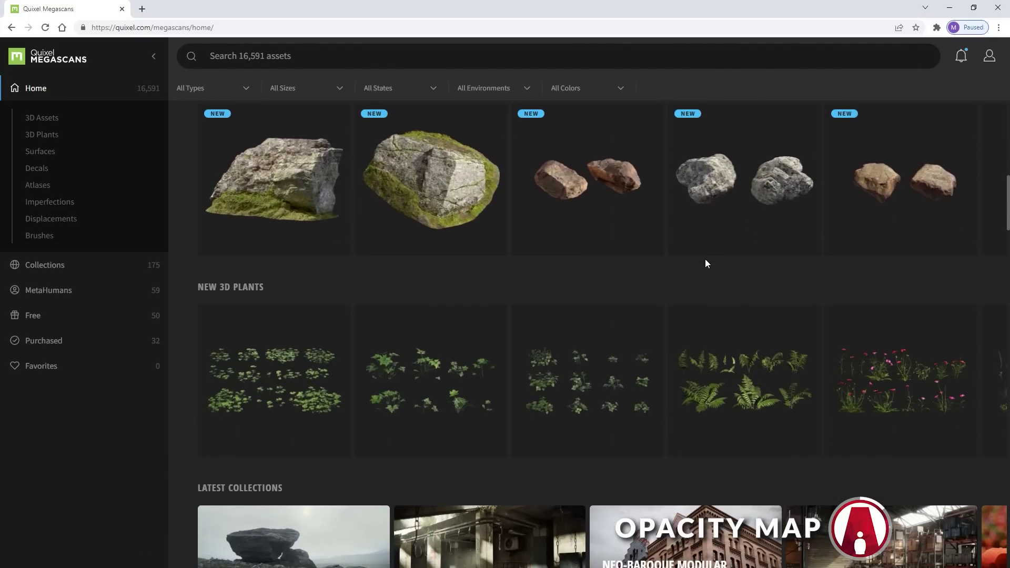
scroll(704, 259, "down", 5)
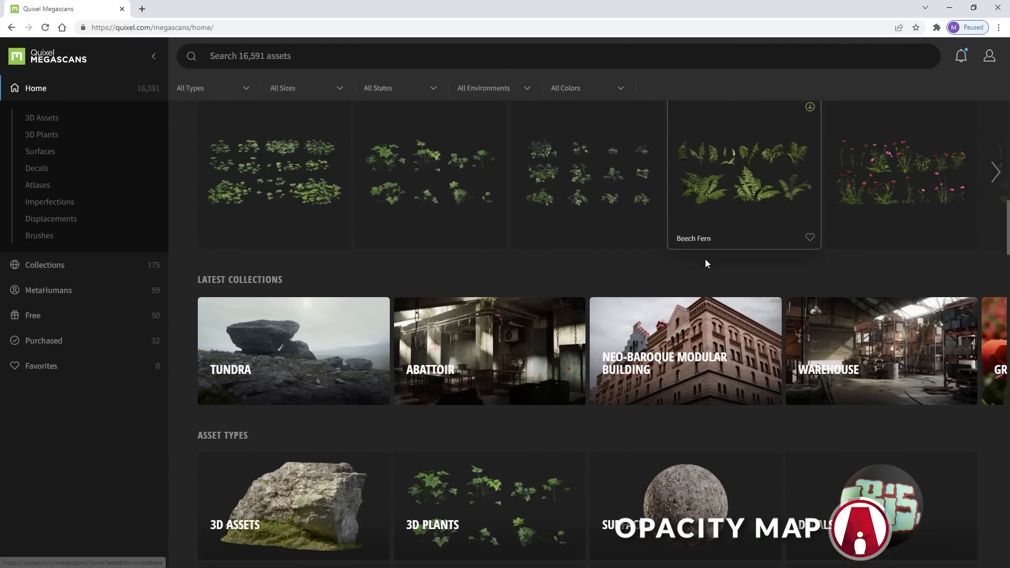
Step: Filter to free decals and download Painted Line Dense at 8K resolution
left_click(37, 168)
scroll(708, 285, "down", 4)
scroll(708, 286, "down", 5)
scroll(708, 286, "down", 5)
scroll(708, 286, "down", 3)
scroll(74, 450, "down", 3)
left_click(57, 506)
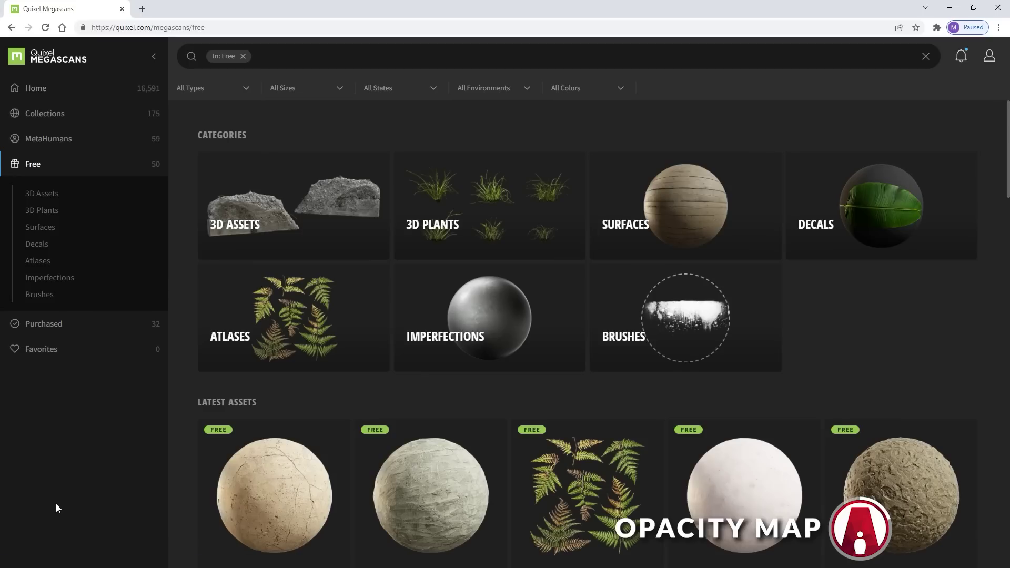
left_click(882, 205)
scroll(881, 221, "down", 3)
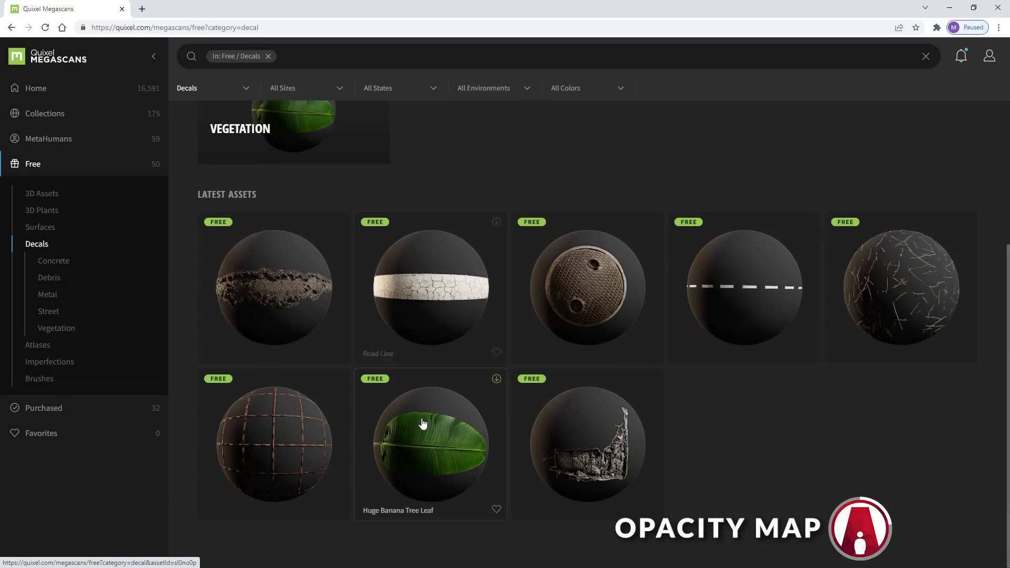
left_click(760, 279)
left_click(663, 429)
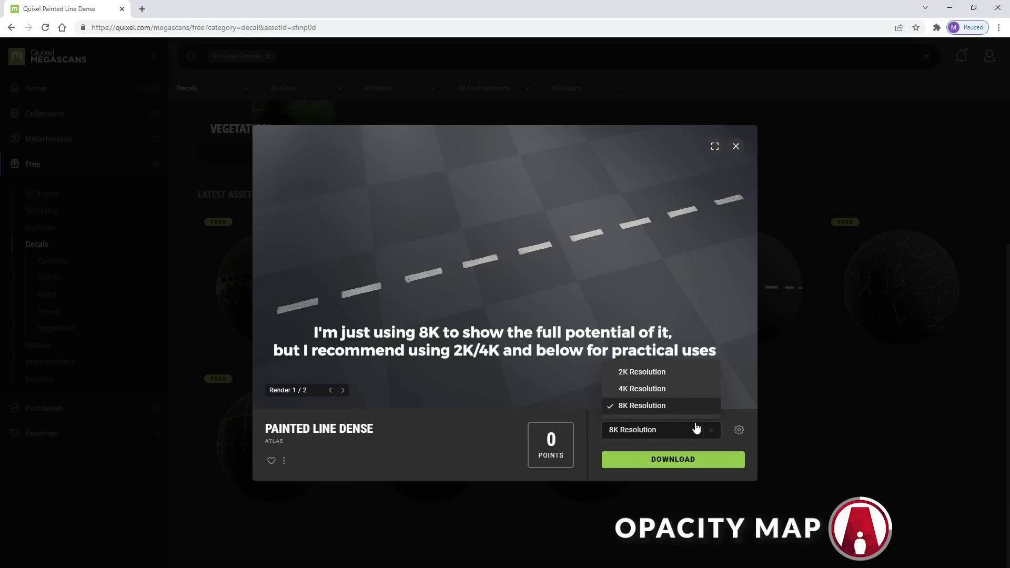
left_click(641, 406)
left_click(673, 460)
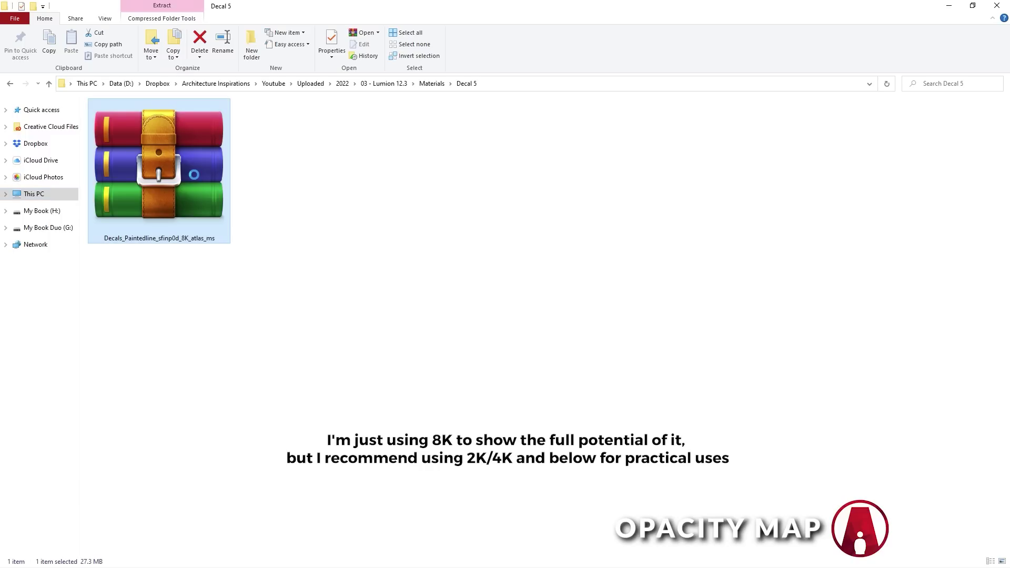
Step: Extract the painted line RAR archive here and permanently delete the archive
right_click(193, 175)
left_click(193, 233)
key("shift+Delete")
key("Return")
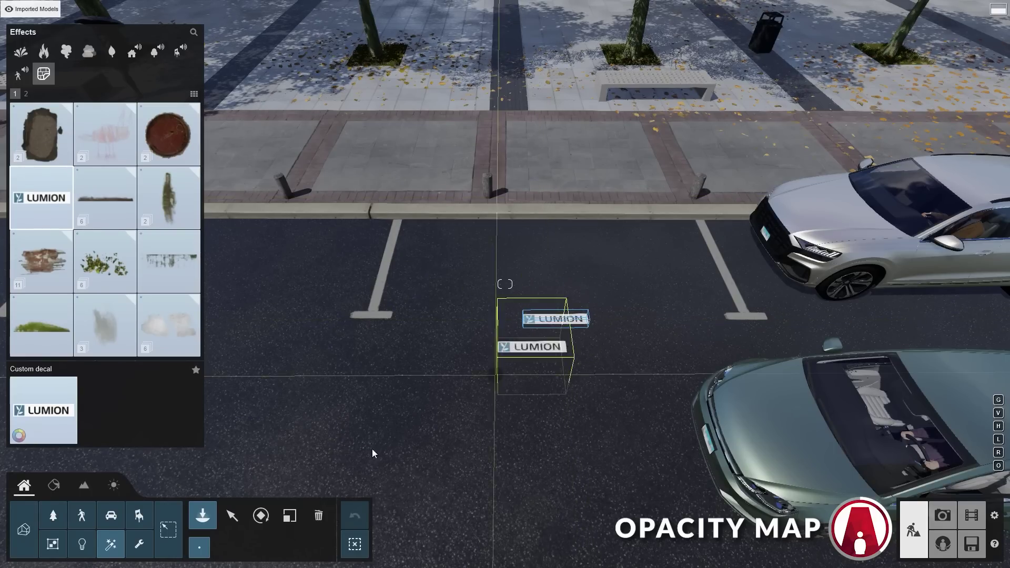
Step: Load the painted line albedo texture onto the parking-lot custom decal
left_click(231, 517)
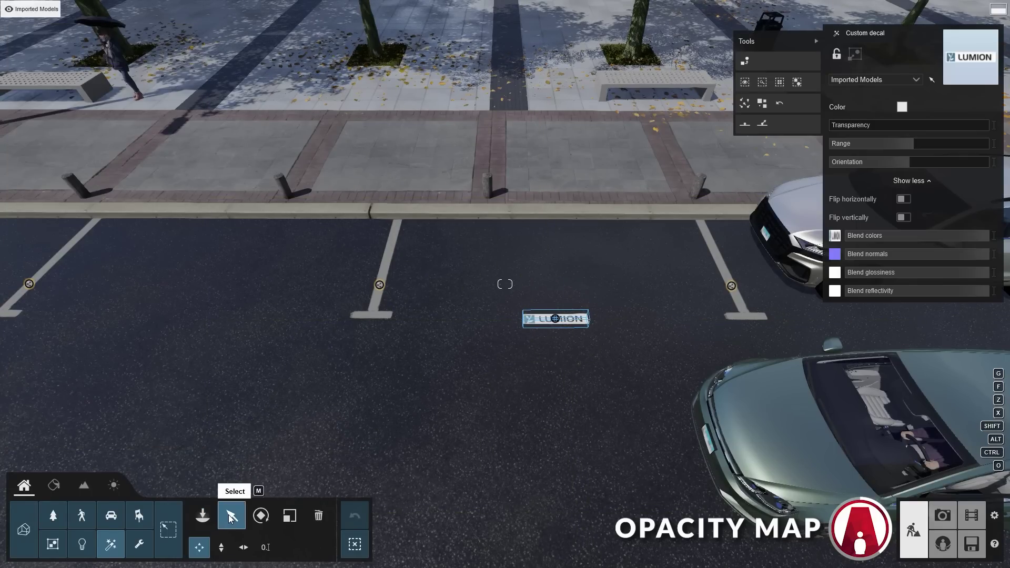
left_click(837, 239)
double_click(293, 182)
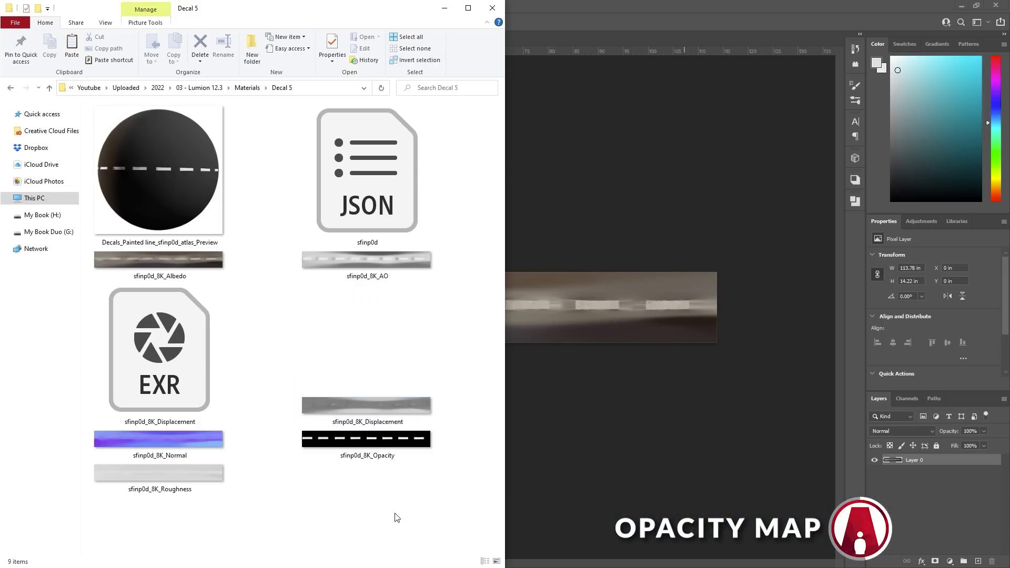
Step: Drop the Opacity map into the albedo image, copy it whole and hide its layer
left_click(367, 445)
left_click_drag(379, 448, 582, 305)
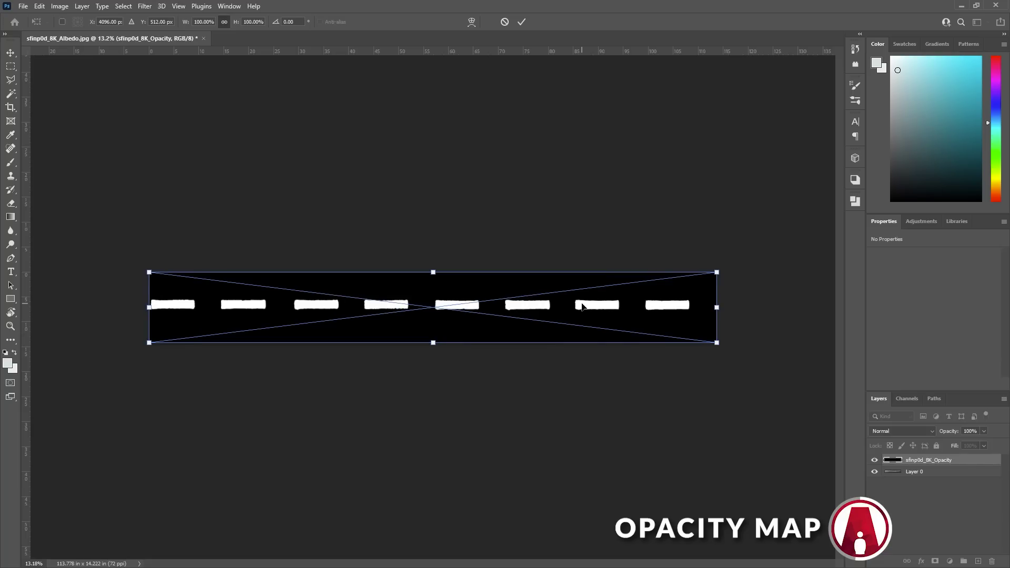
key("Return")
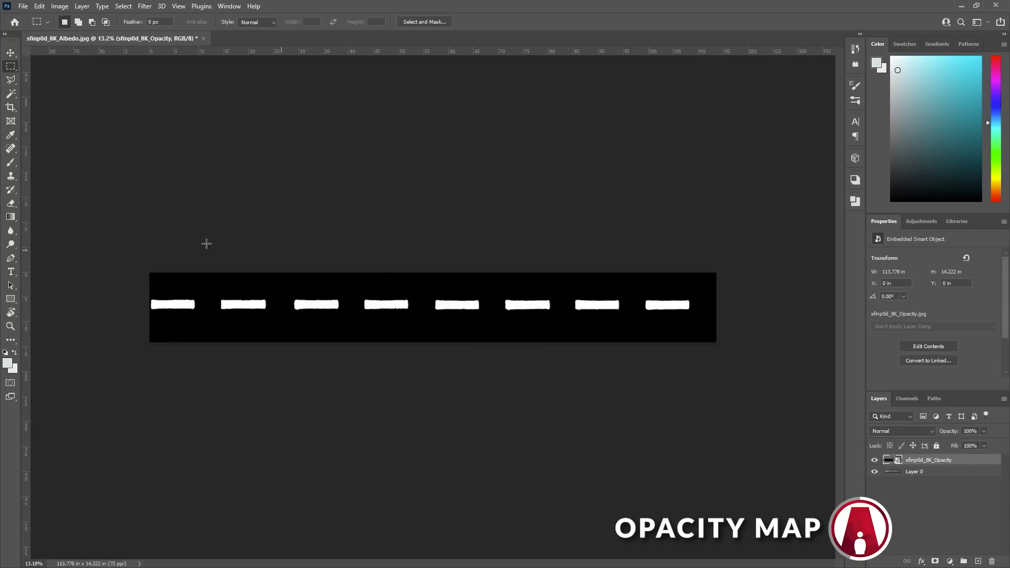
left_click_drag(743, 482, 788, 473)
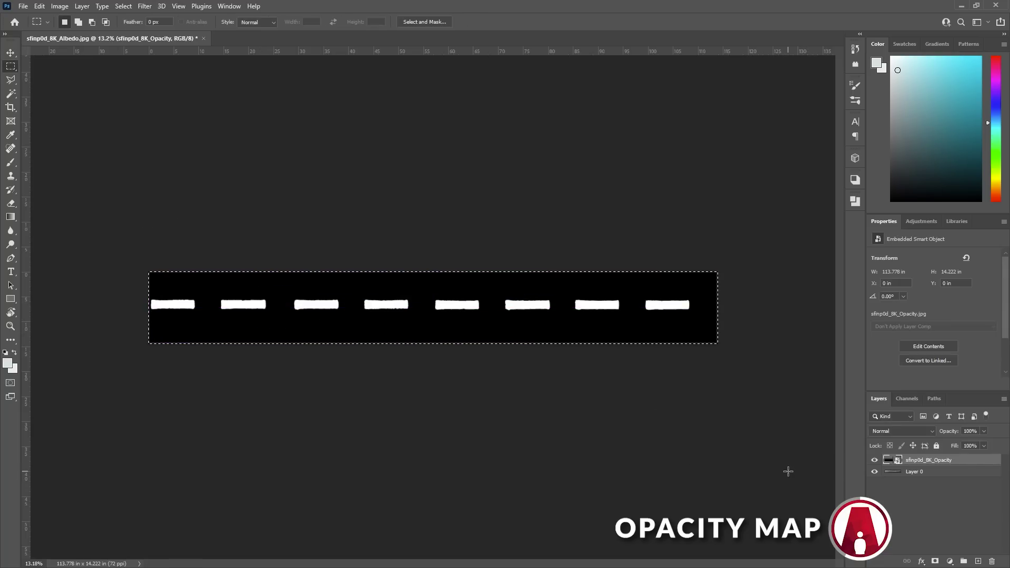
key("ctrl+c")
left_click(874, 460)
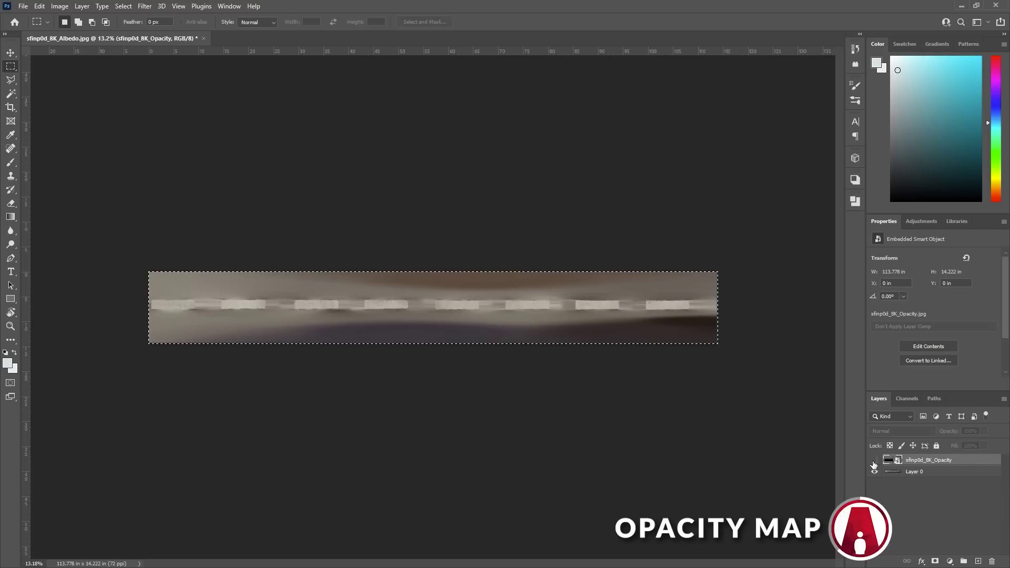
Step: Mask Layer 0 with the pasted opacity map so only the dashes remain, and save a copy
left_click(918, 474)
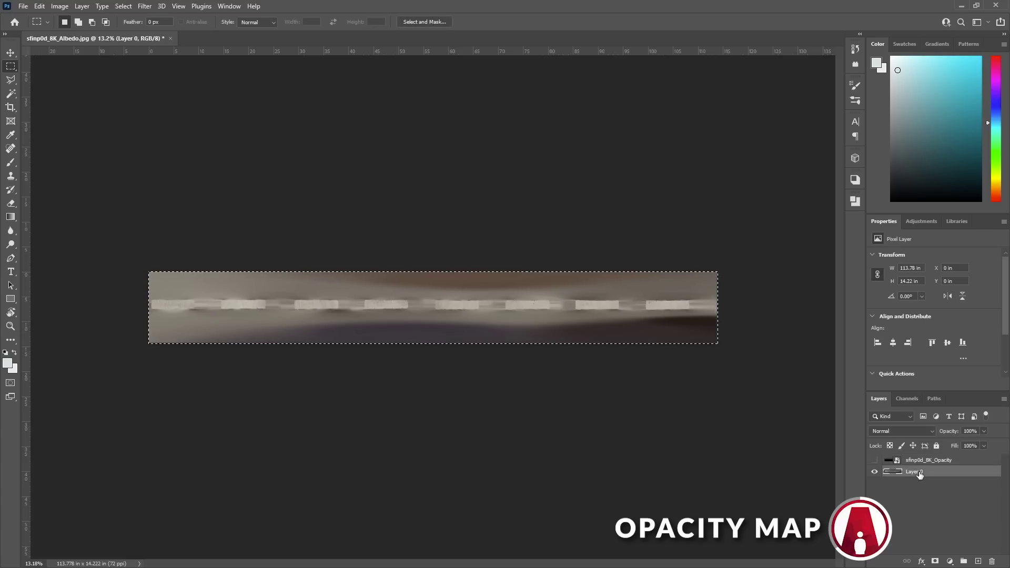
left_click(937, 561)
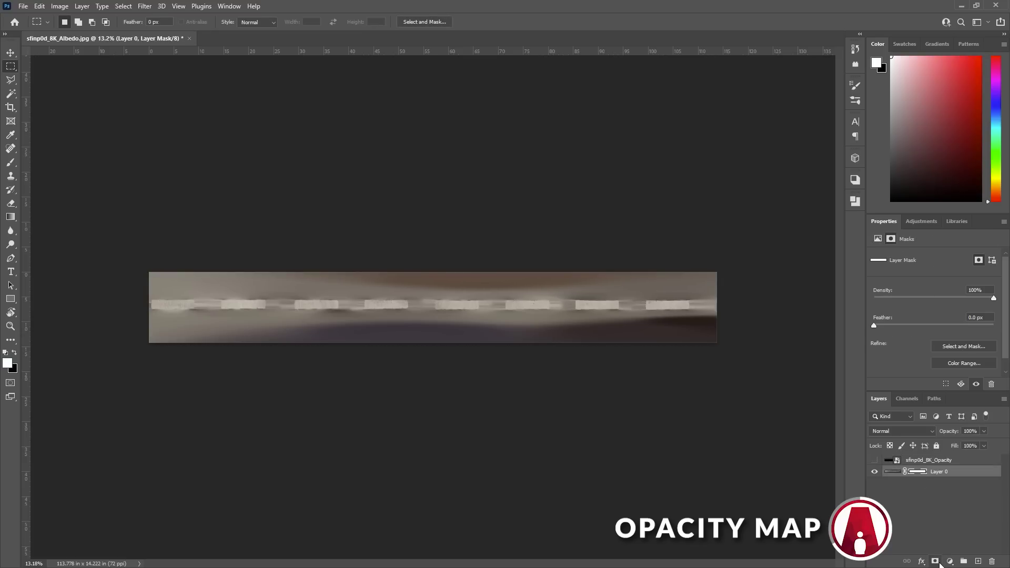
left_click(918, 471, "alt")
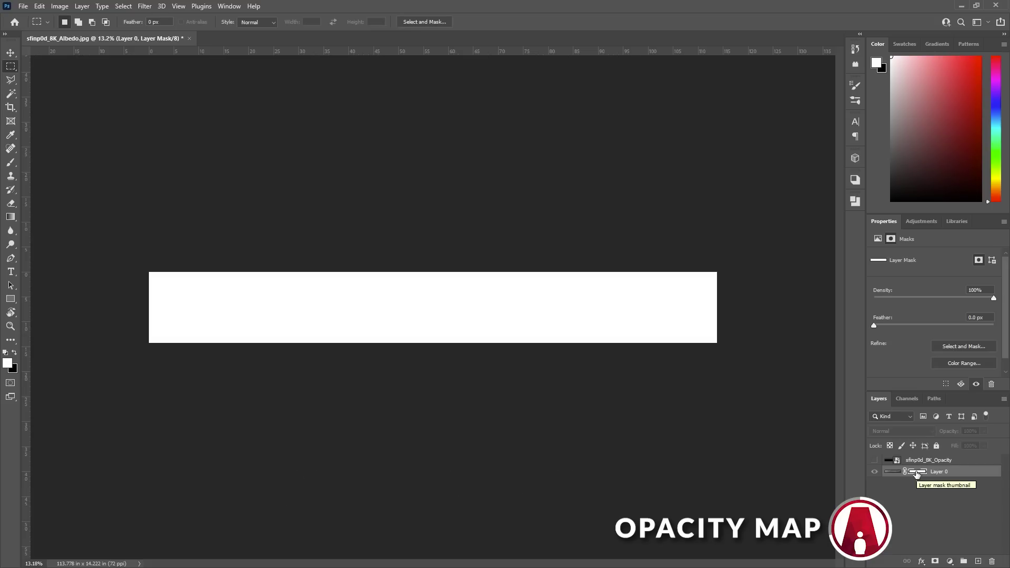
key("ctrl+v")
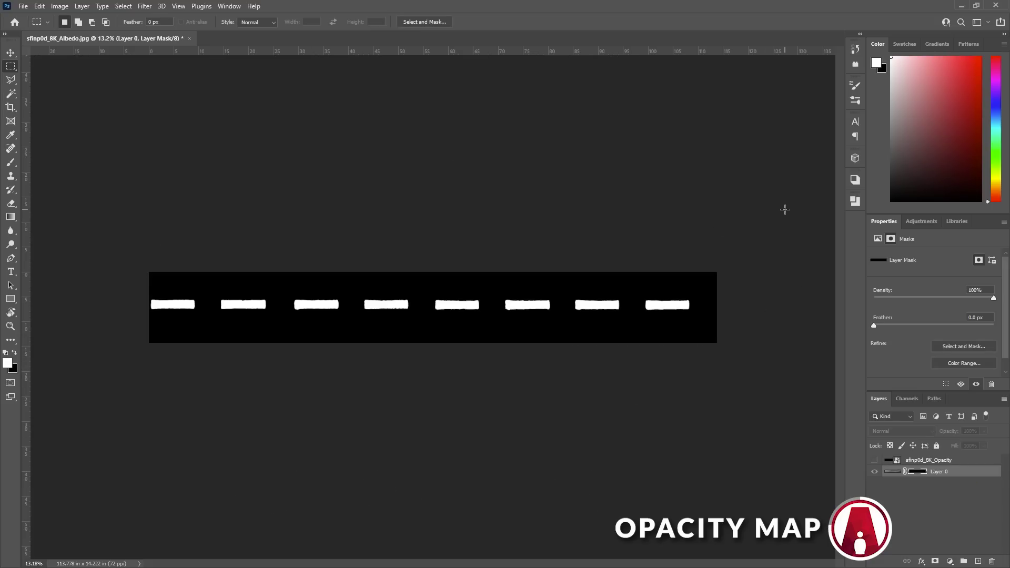
left_click(892, 472)
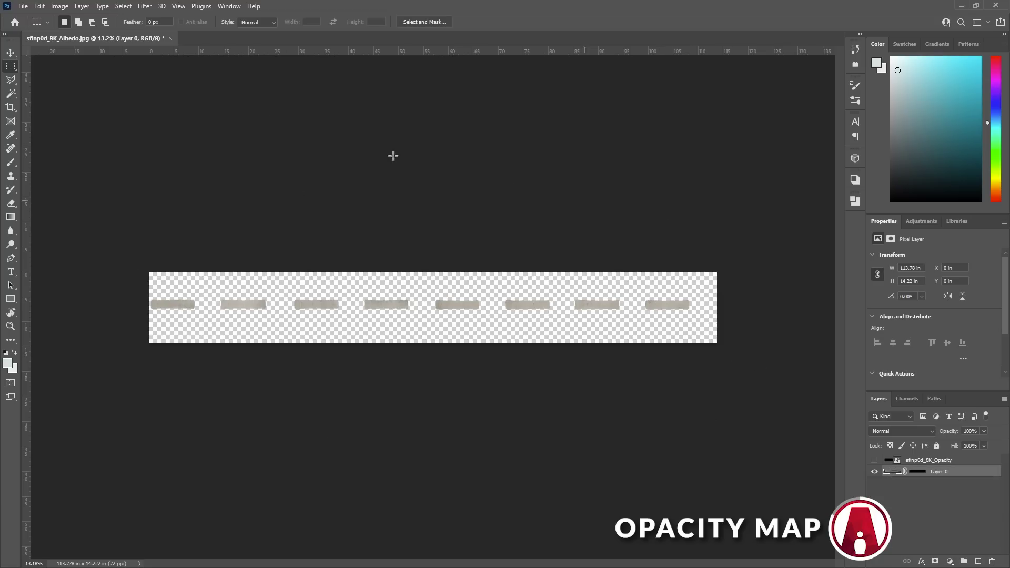
left_click(23, 6)
left_click(43, 143)
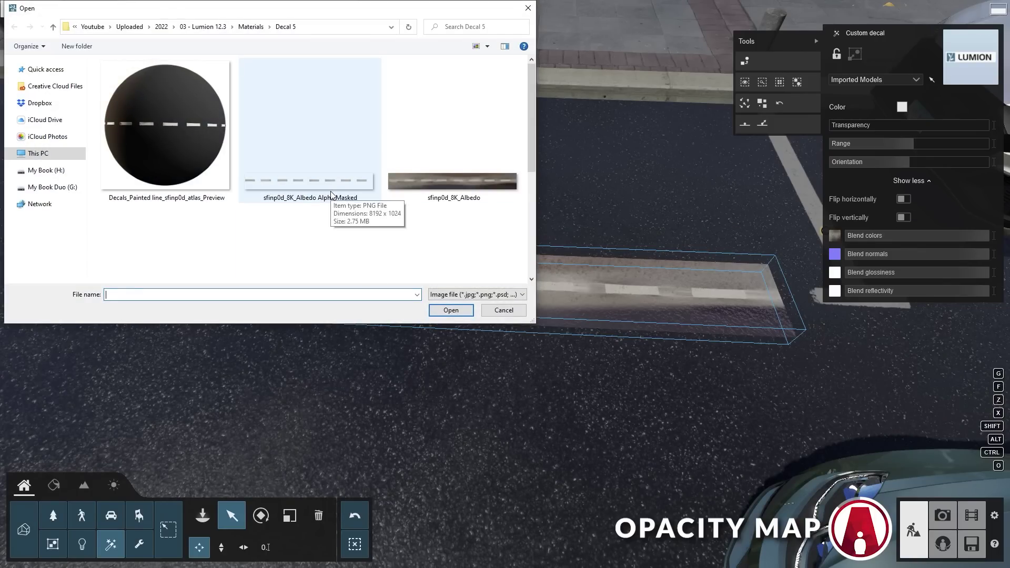
Step: Load the masked albedo into the dashed road-line decal, Alt-drag a copy, then download the Asphalt Patch decal zip
double_click(310, 127)
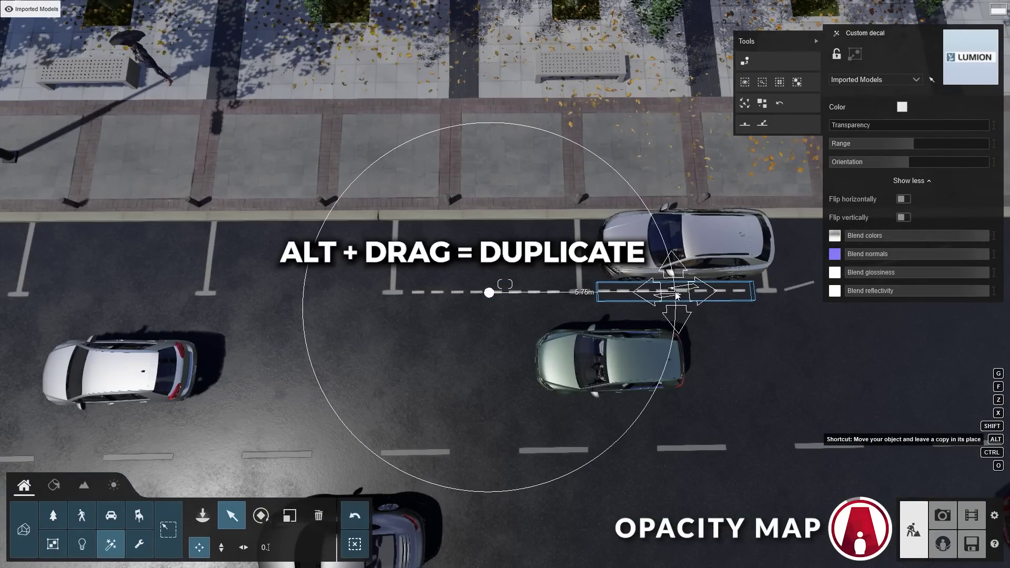
left_click_drag(675, 296, 114, 296, "alt")
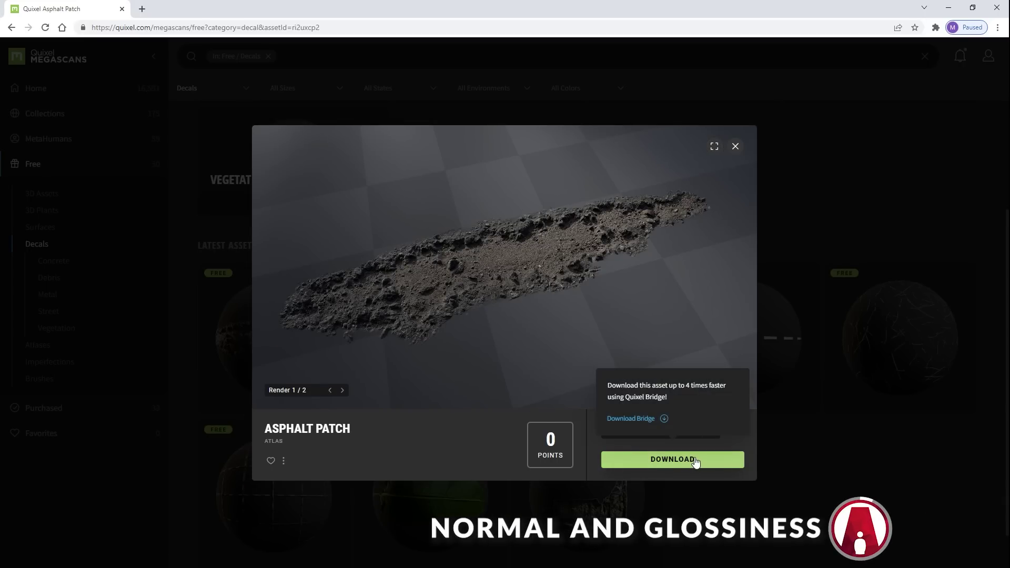
left_click(673, 459)
left_click(111, 553)
right_click(362, 277)
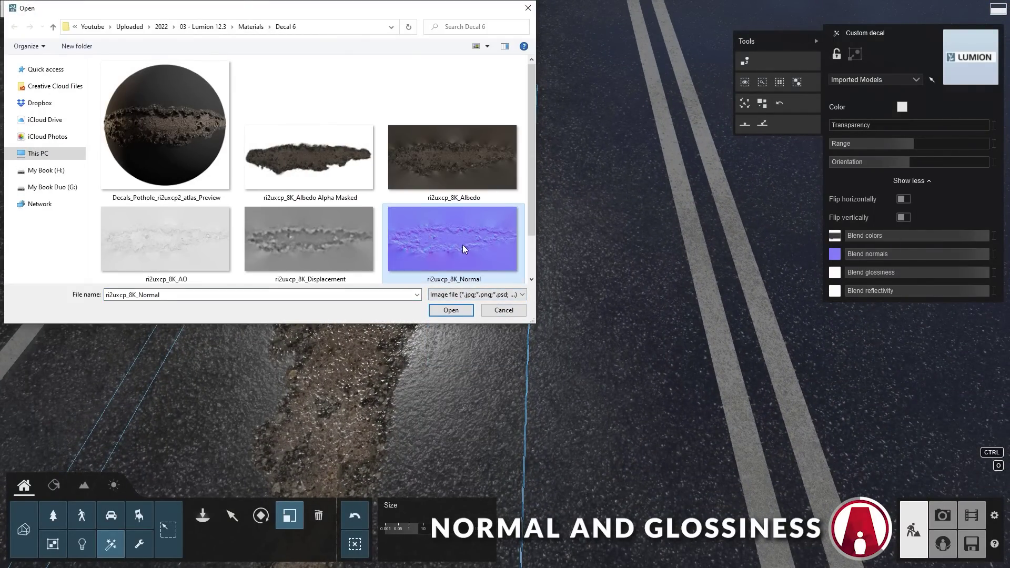
Step: Load the pothole Normal texture at 100% blend and go to choose its glossiness map
double_click(463, 249)
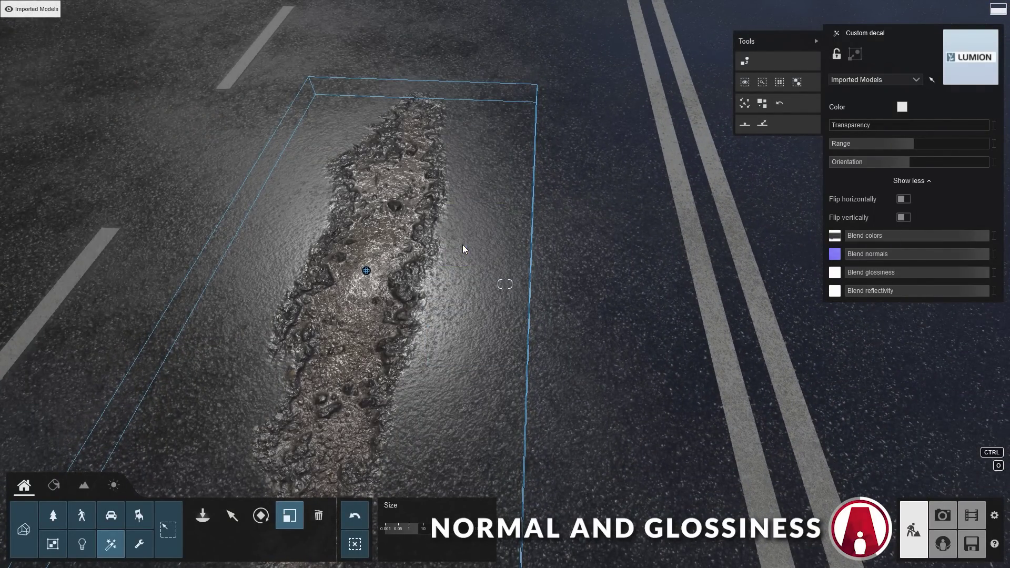
left_click_drag(847, 254, 993, 260)
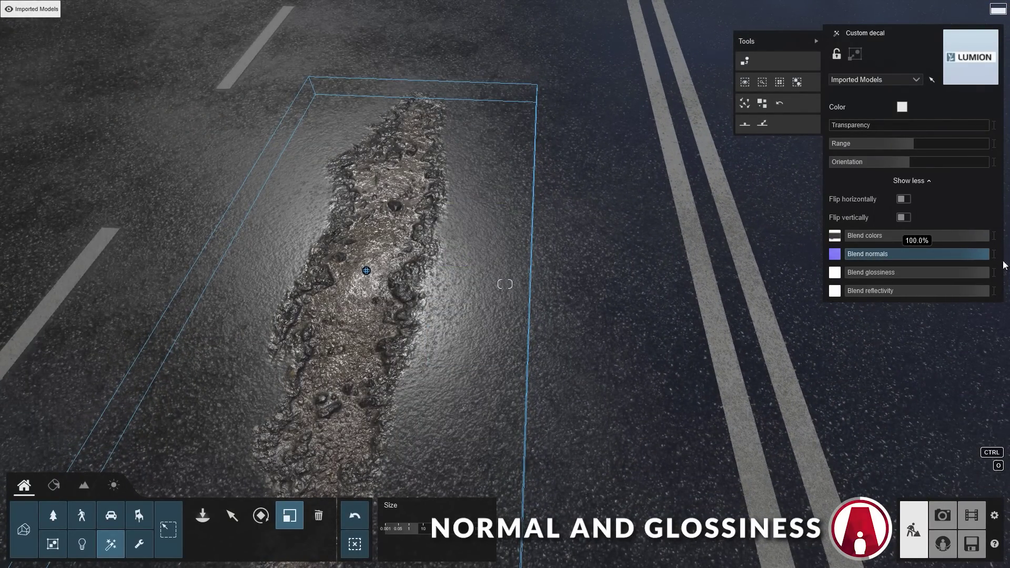
left_click(835, 272)
scroll(440, 181, "down", 3)
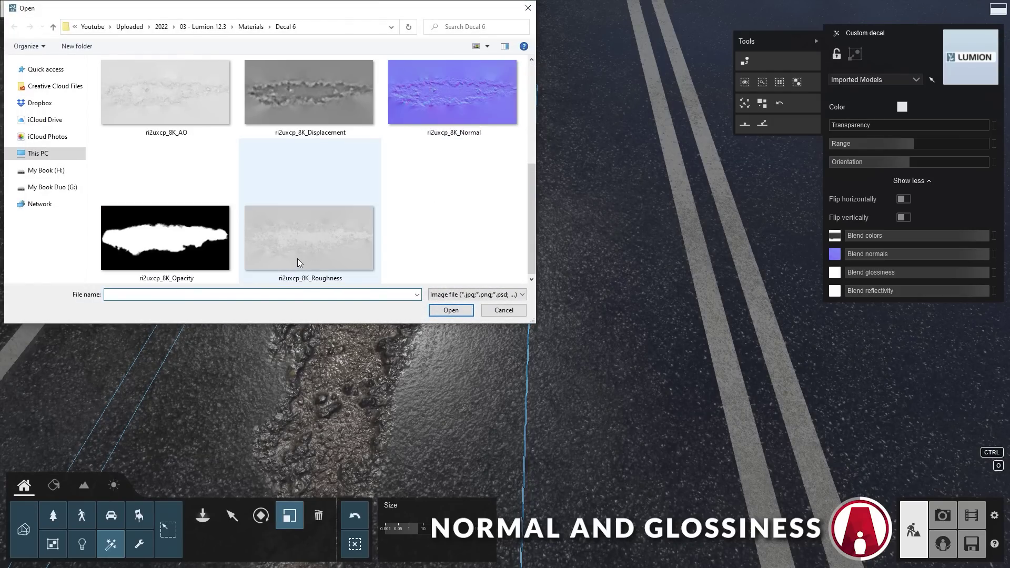
Step: Invert the ri2uxcp Roughness texture in Photoshop and save it as ri2uxcp_8K_Glossiness.jpg
left_click(325, 231)
right_click(314, 230)
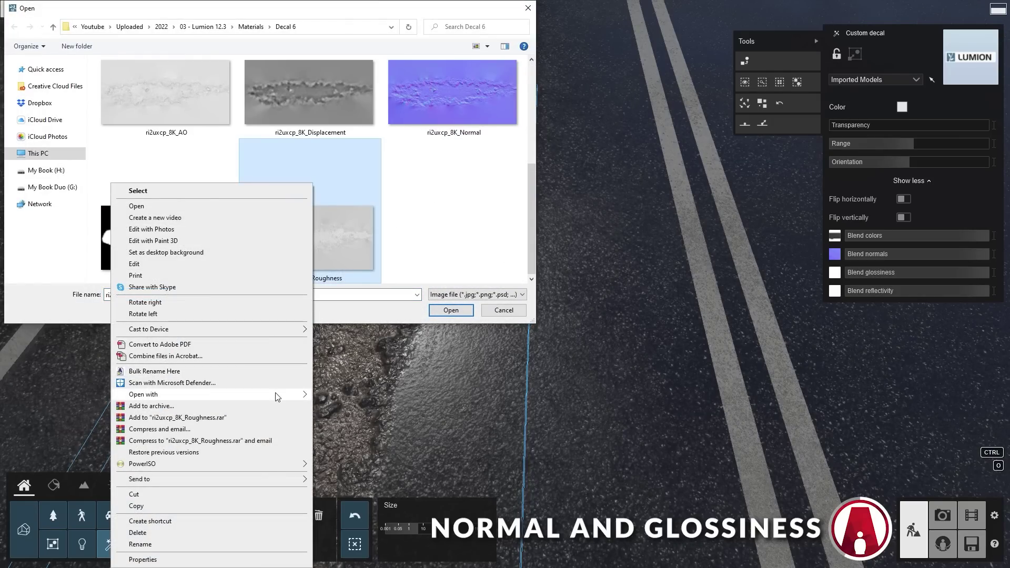
mouse_move(143, 396)
left_click(364, 398)
left_click(60, 6)
mouse_move(76, 34)
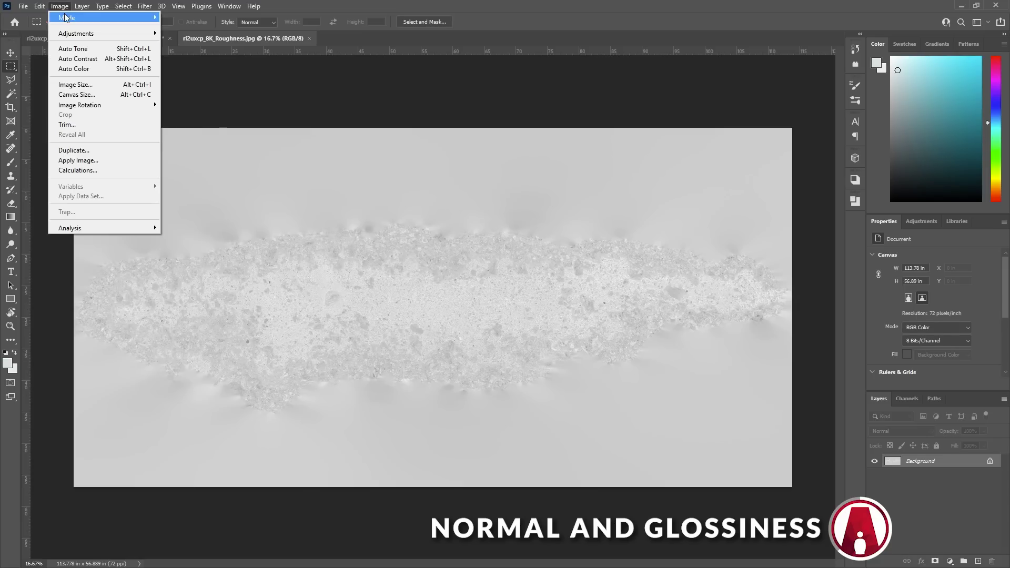
left_click(217, 98)
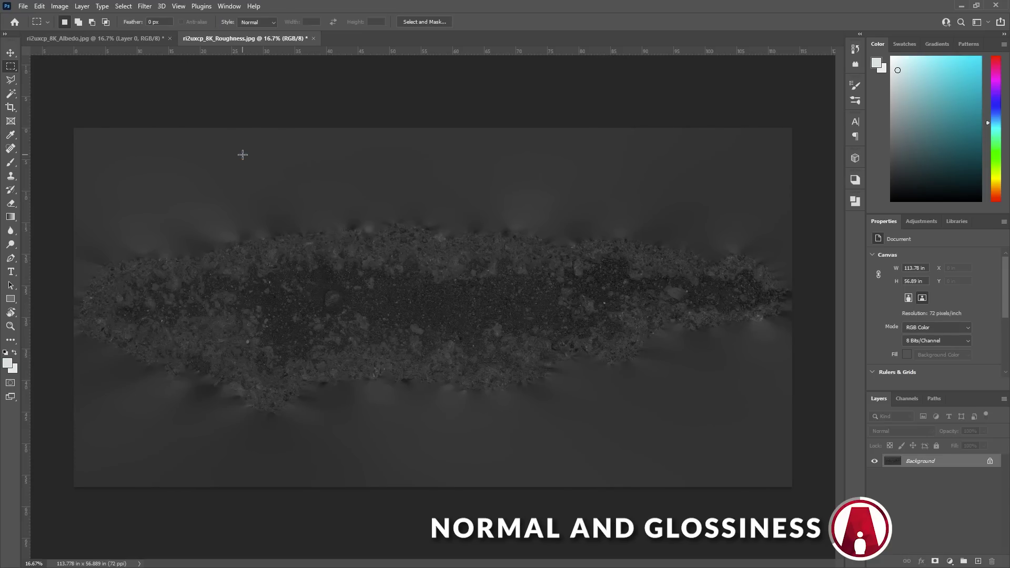
key("ctrl+shift+s")
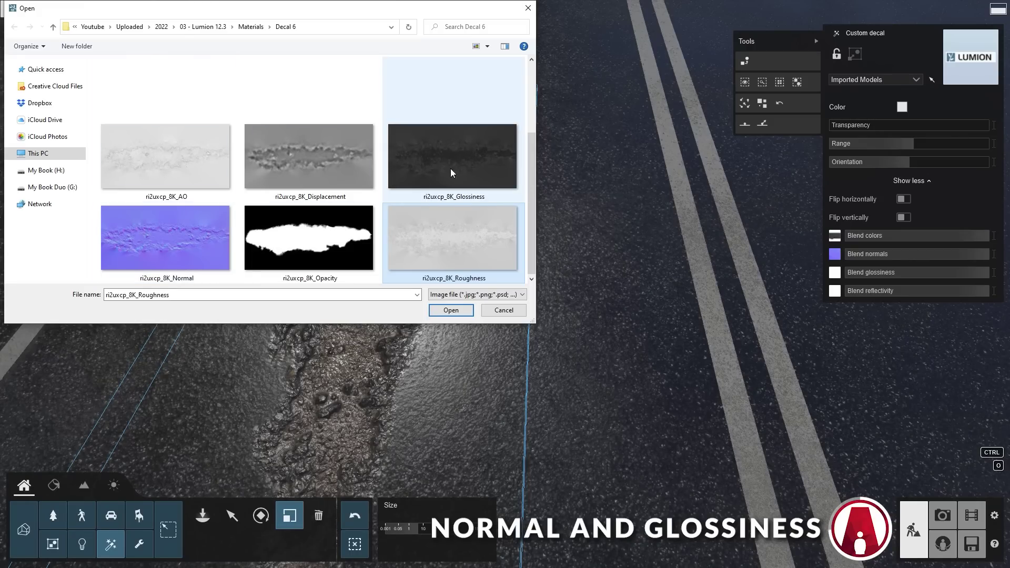
Step: Load the Glossiness texture, lower its blend strength, and scale the square patch decal up
double_click(452, 168)
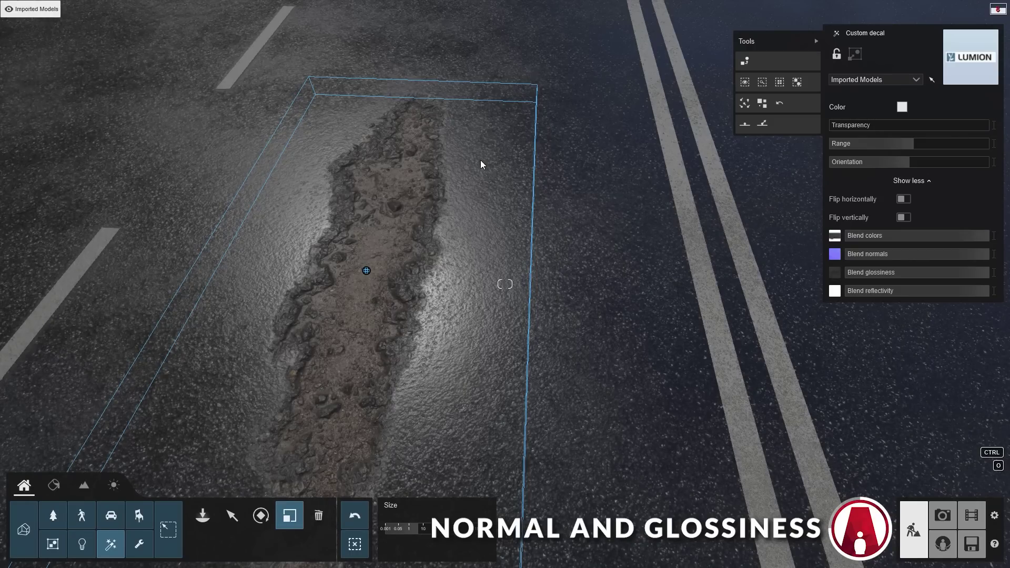
left_click_drag(960, 272, 853, 272)
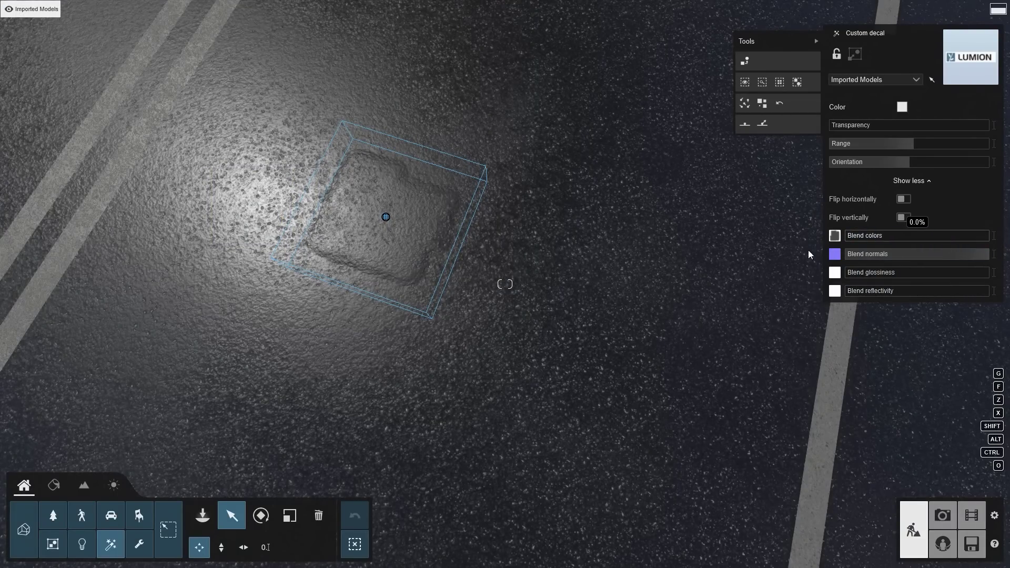
left_click_drag(408, 527, 474, 528)
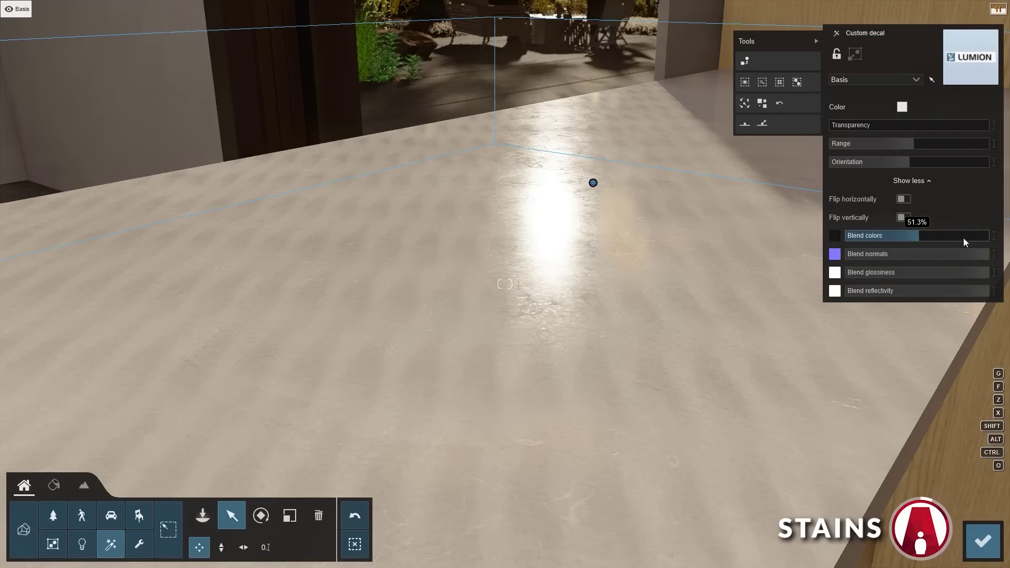
Step: Download LiquidStains01_4K.png and open it in Adobe Photoshop 2022 for masking
left_click(903, 106)
left_click(703, 77)
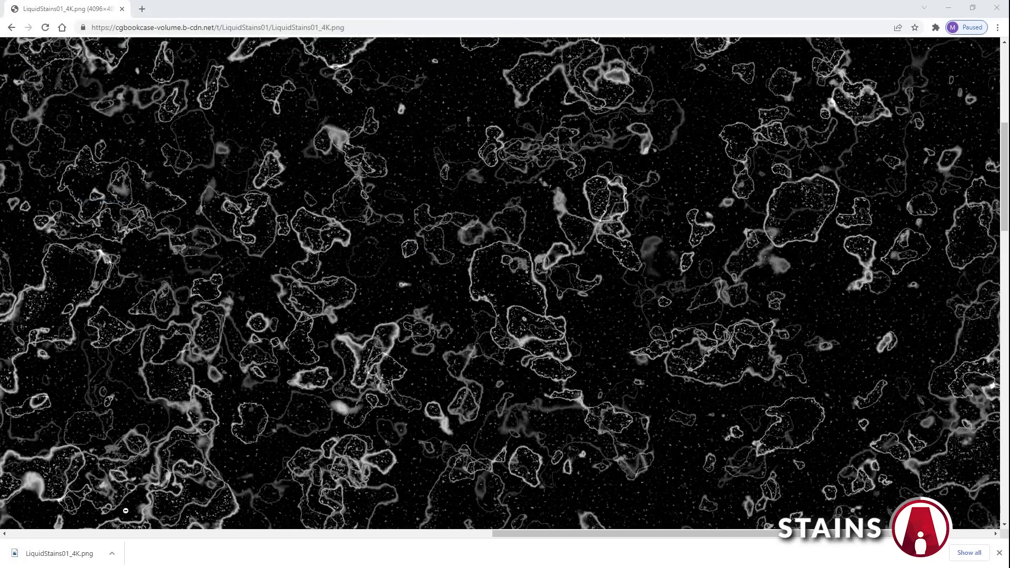
left_click(118, 562)
left_click(236, 388)
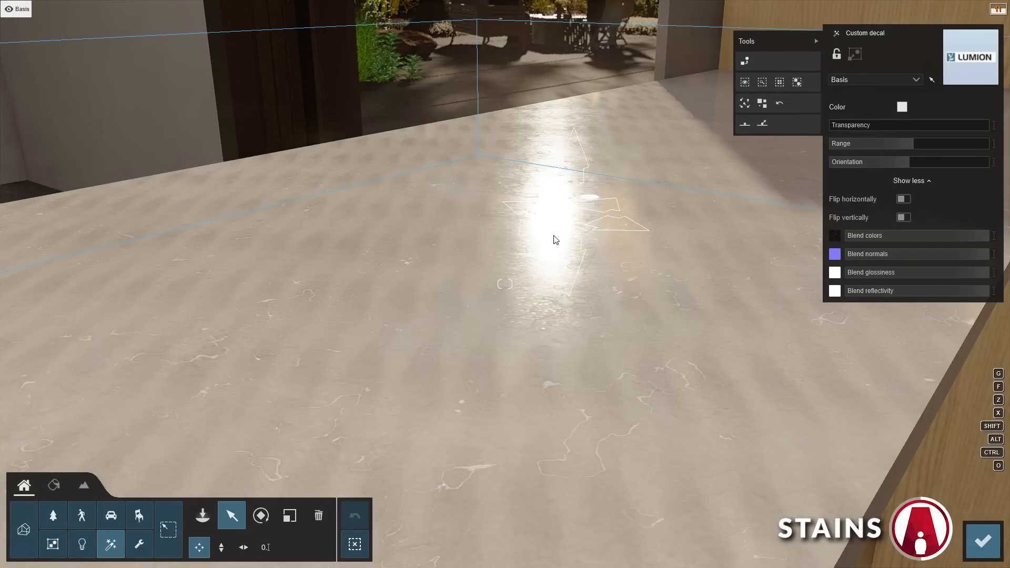
Step: Nudge the floor stain decal, tint it black, and lower Blend colors to about 42%
left_click_drag(590, 196, 591, 192)
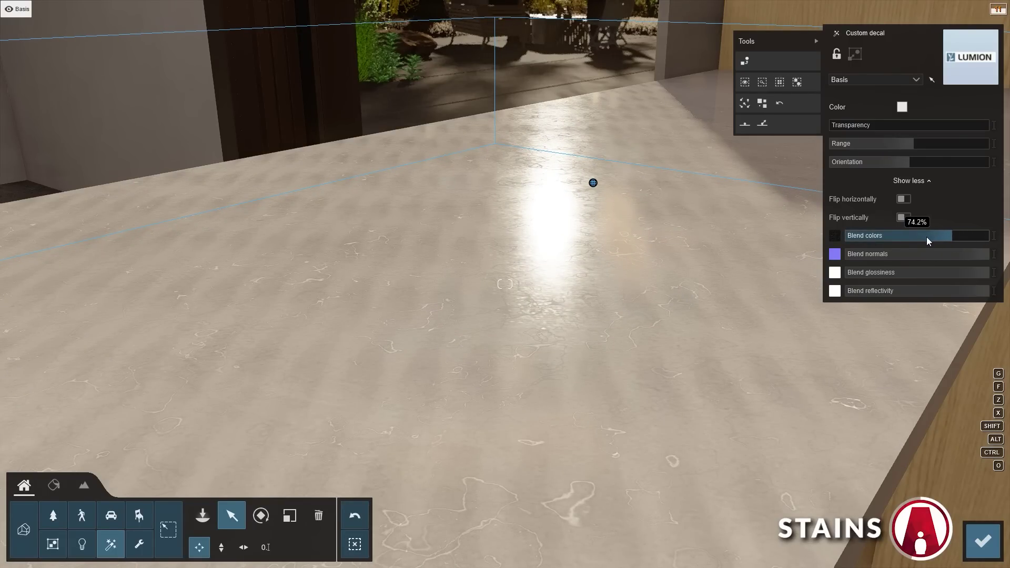
left_click(903, 107)
left_click(701, 76)
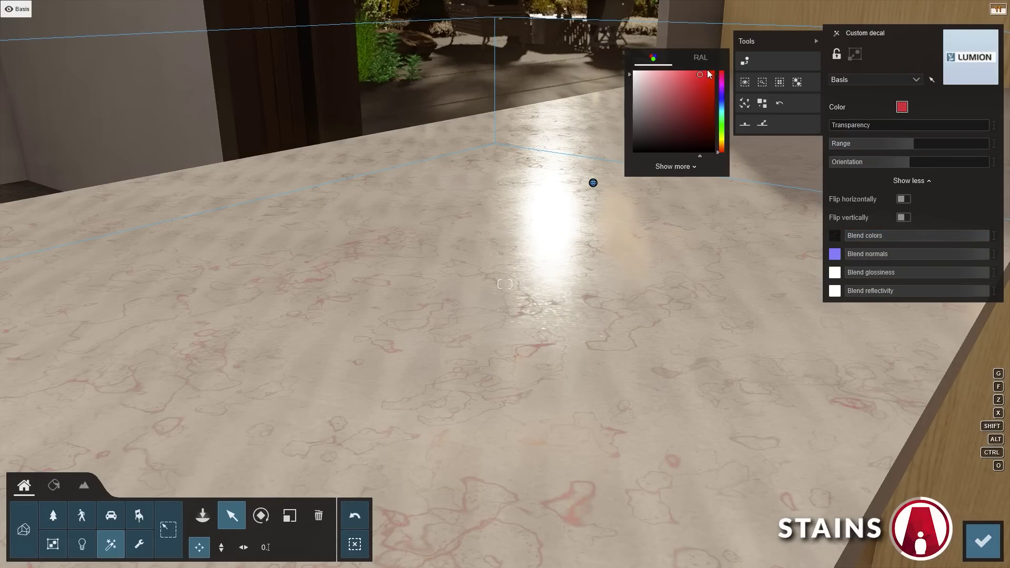
left_click(833, 125)
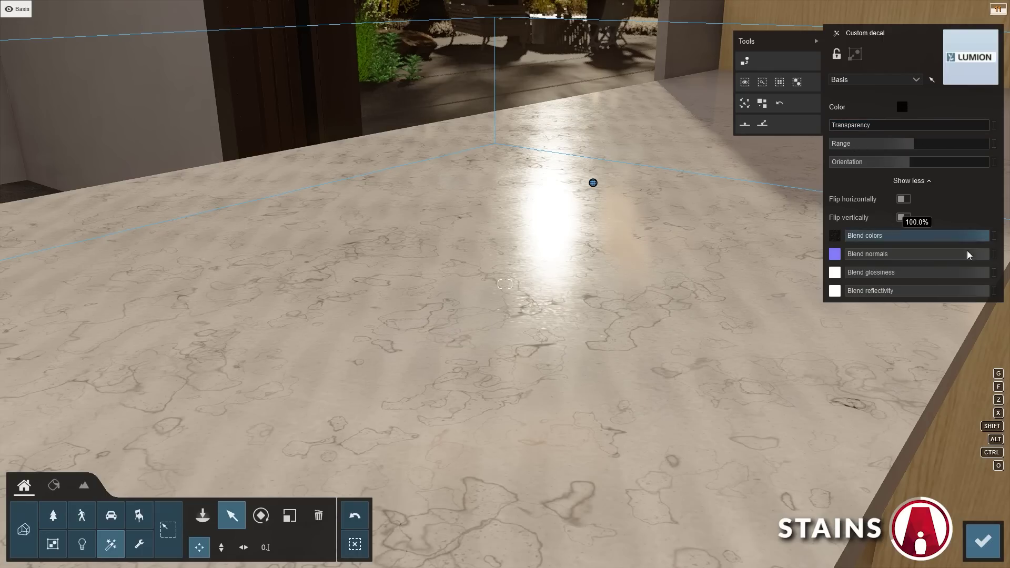
left_click_drag(976, 237, 881, 237)
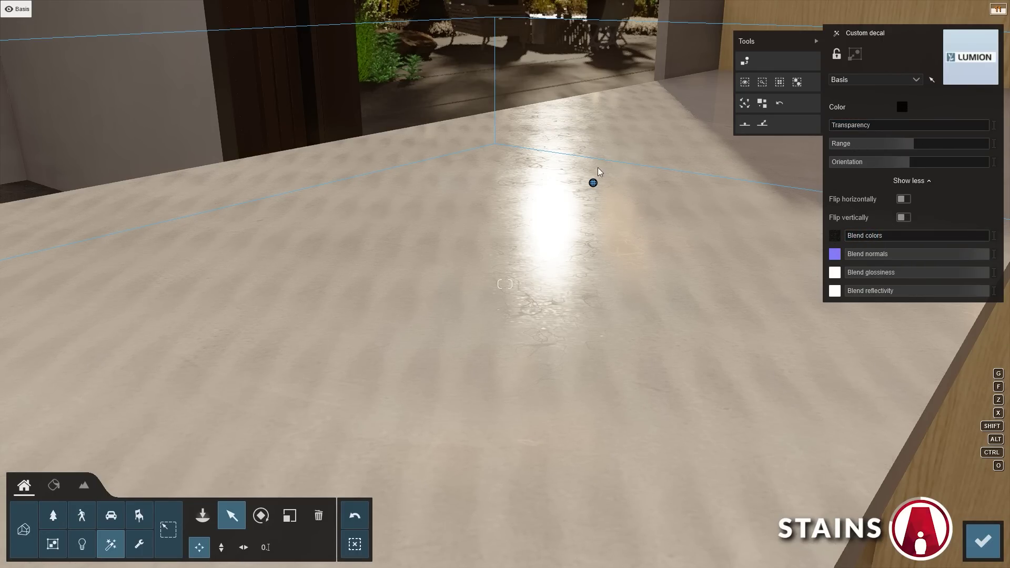
left_click_drag(593, 184, 607, 251)
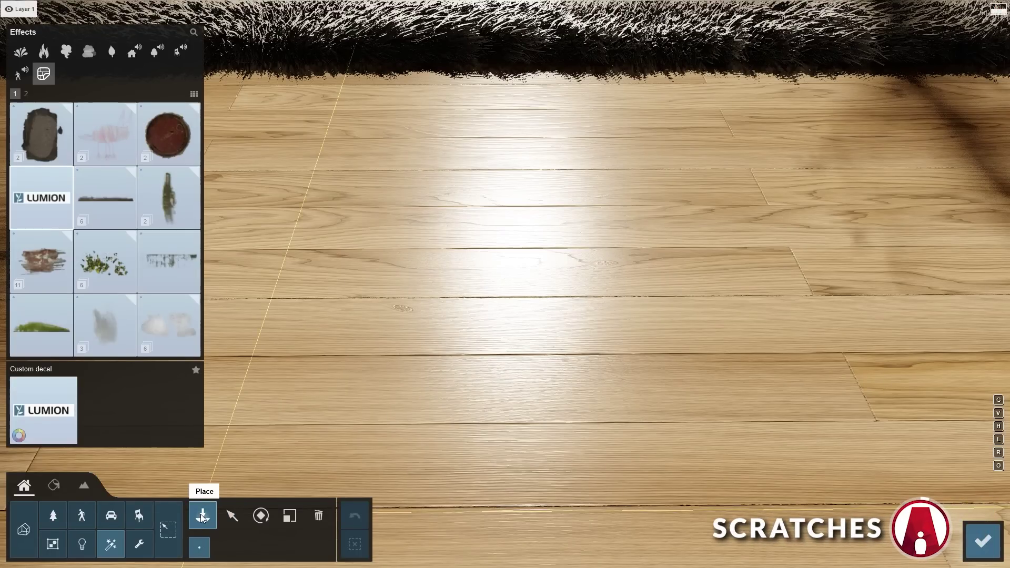
Step: Place a Custom decal on the wooden floor with ScratchesLight010_OVERLAY_VAR1 as its colour
left_click(203, 518)
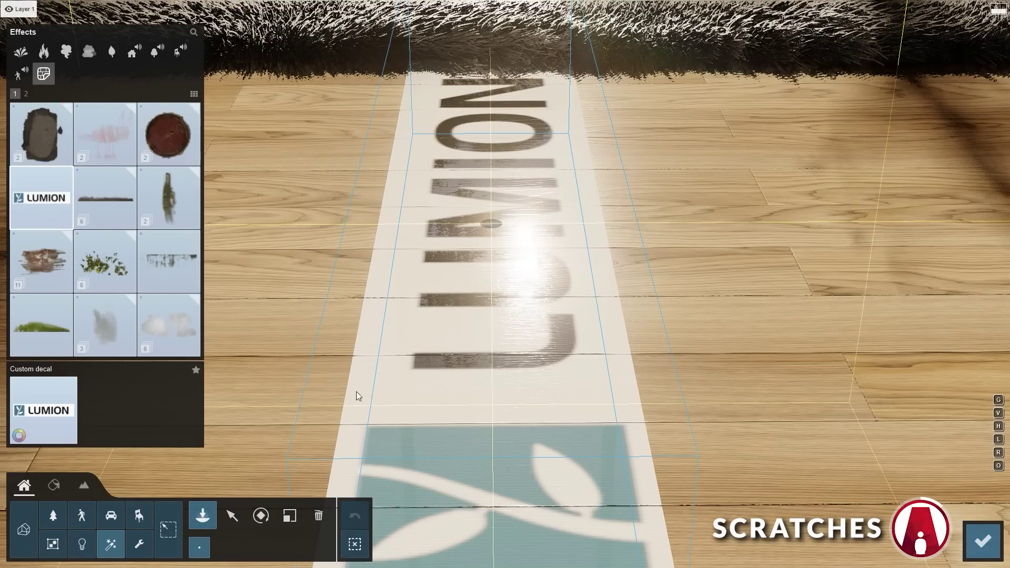
left_click(232, 517)
left_click(835, 236)
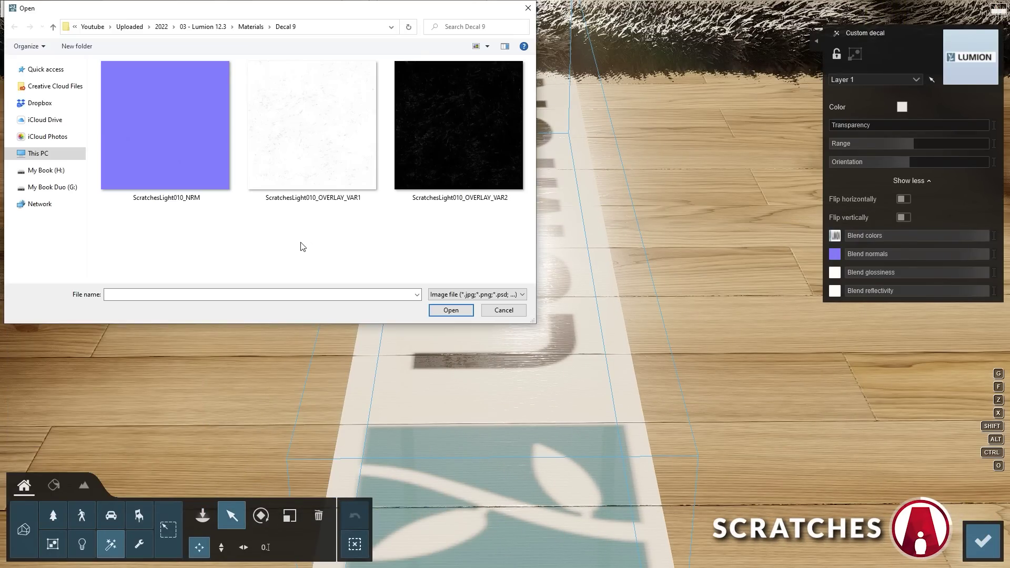
double_click(330, 127)
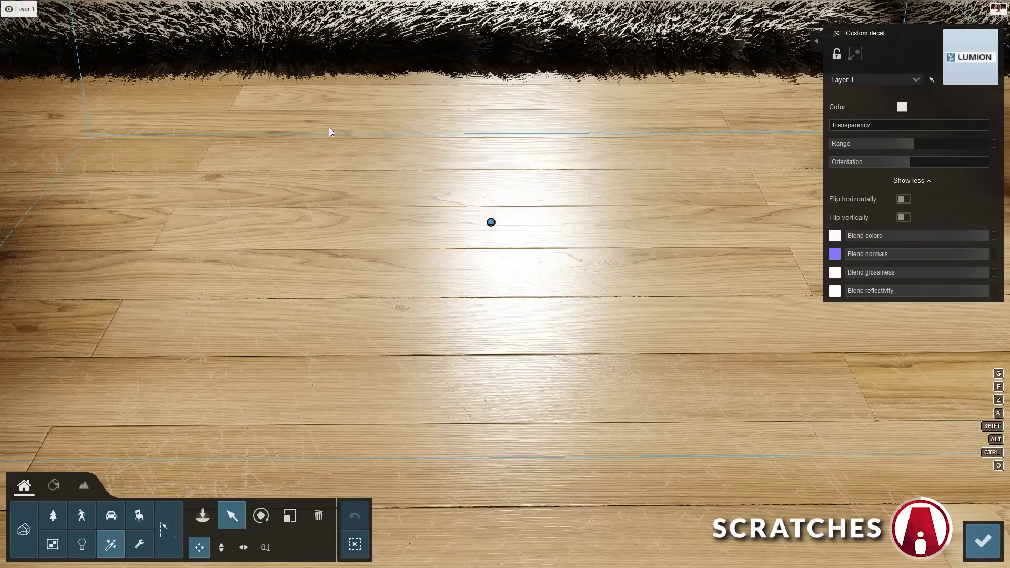
Step: Load ScratchesLight010_NRM as the decal's normal map, showing all file types to find it
left_click(902, 108)
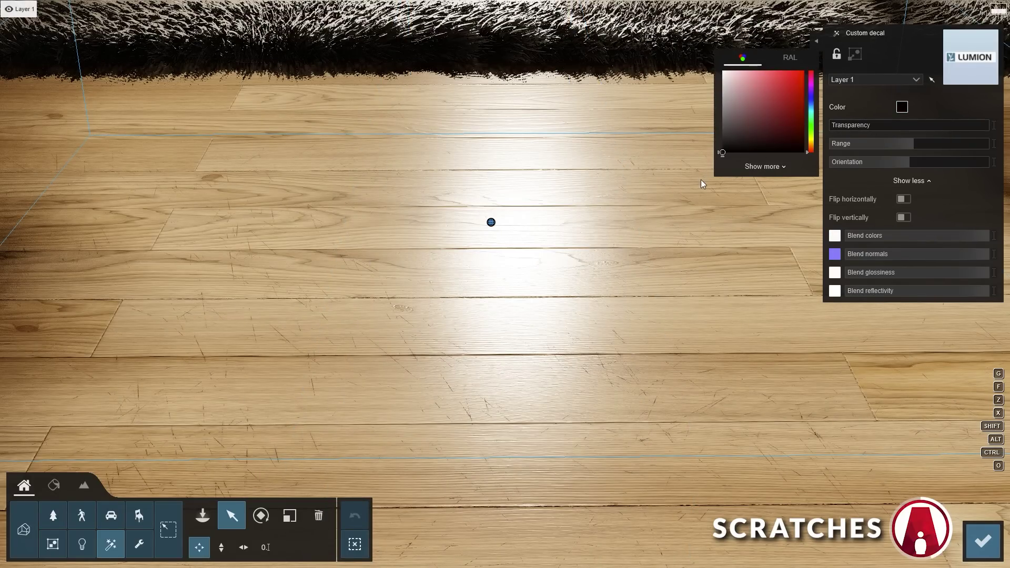
left_click(835, 254)
left_click(474, 295)
left_click(473, 312)
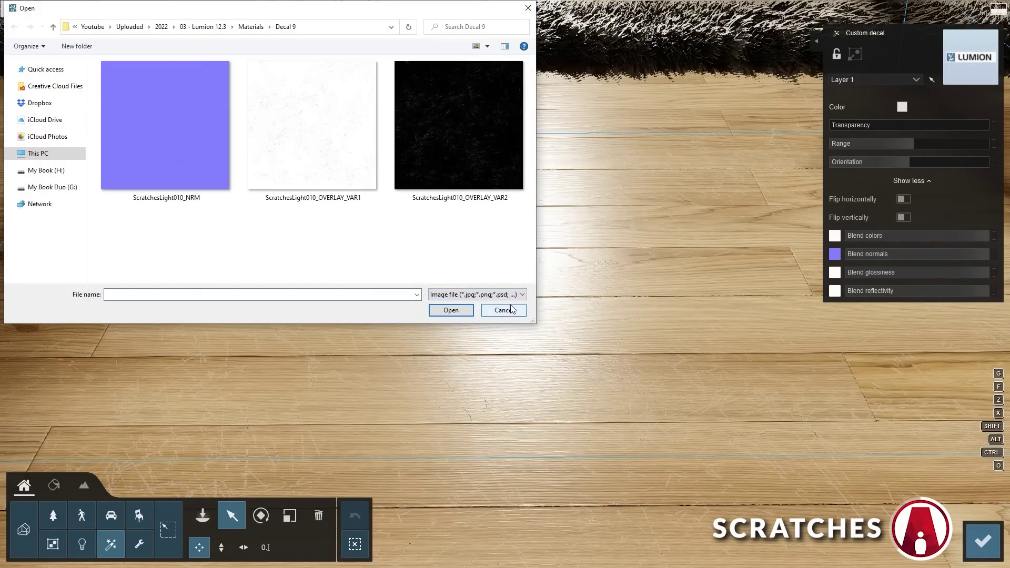
double_click(180, 113)
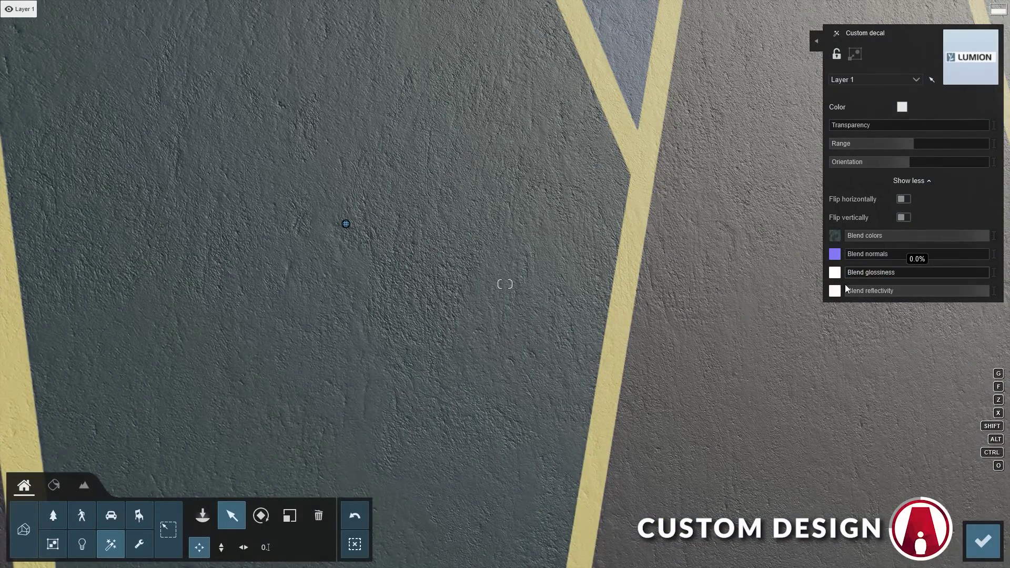
Step: Raise the wall design decal's Blend glossiness from 0% to about 47%
mouse_move(852, 274)
left_mouse_down()
mouse_move(939, 276)
mouse_move(818, 303)
left_mouse_up()
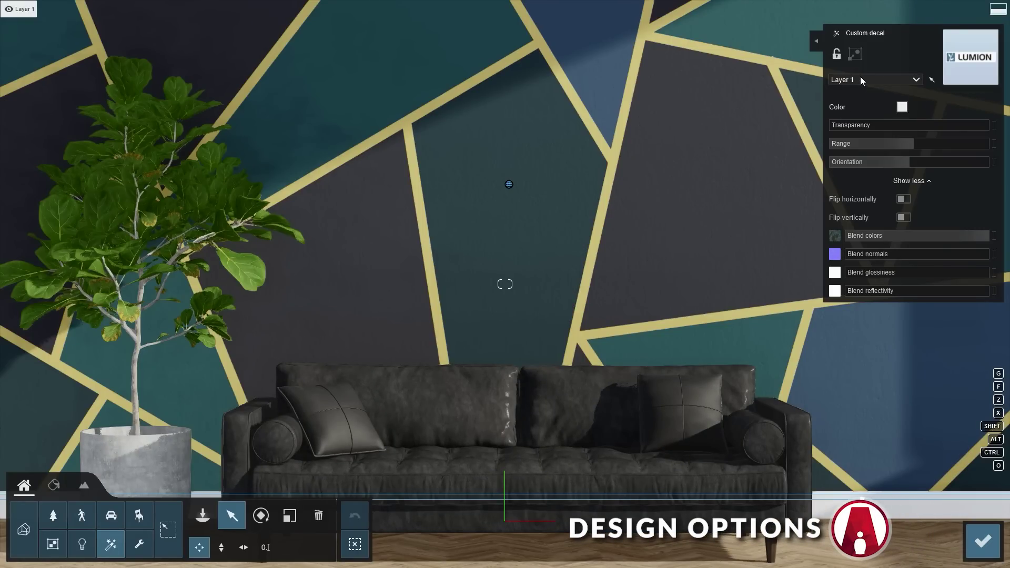
Step: Rename the second and third decal layers to Design names and hide the Design 1 layer
left_click(873, 80)
left_click(853, 100)
double_click(62, 8)
type("ign 1")
key("Return")
left_click(47, 9)
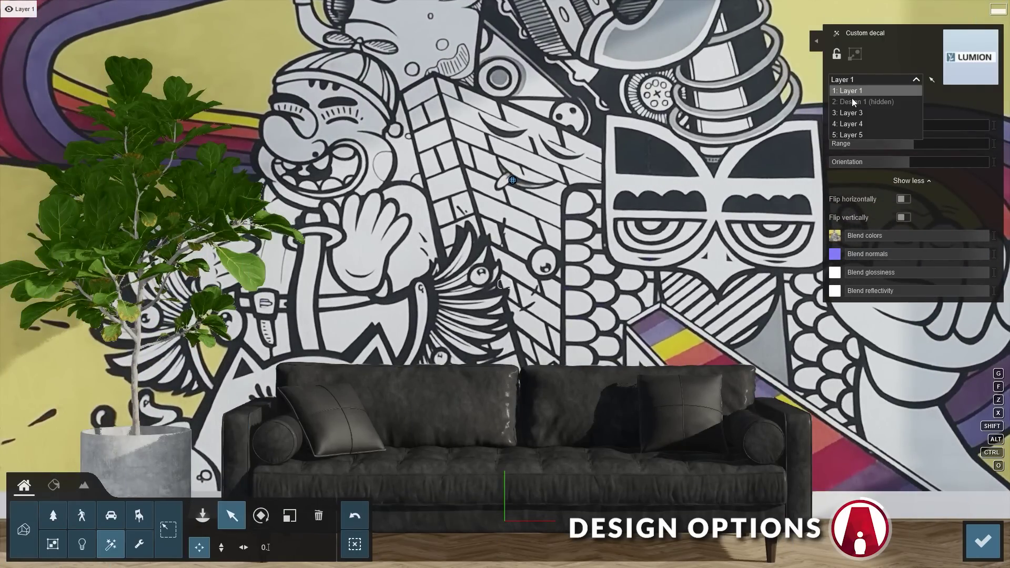
left_click(851, 112)
double_click(99, 9)
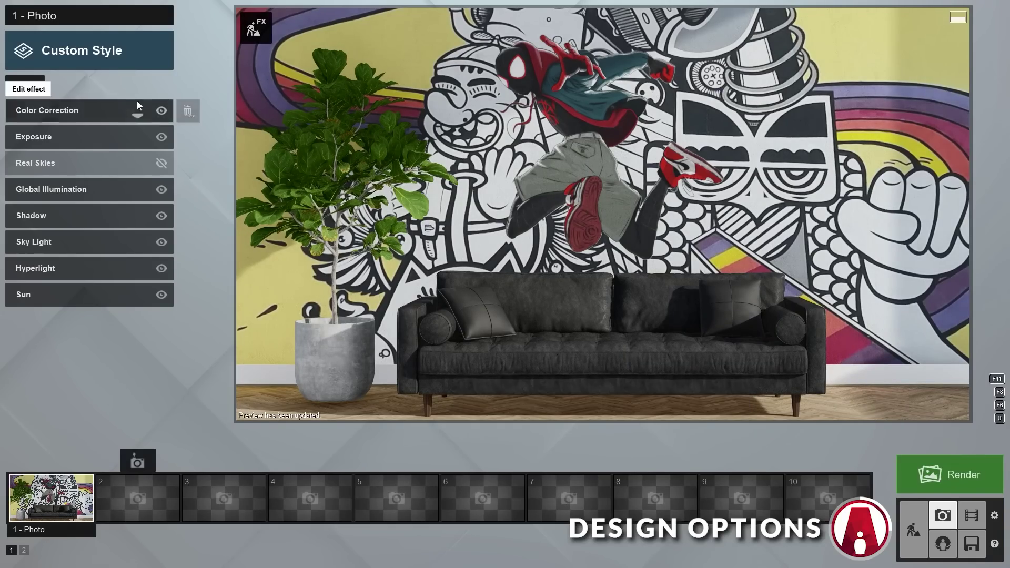
Step: Add a Layer Visibility effect to the photo showing only the geometric wall design
left_click(20, 85)
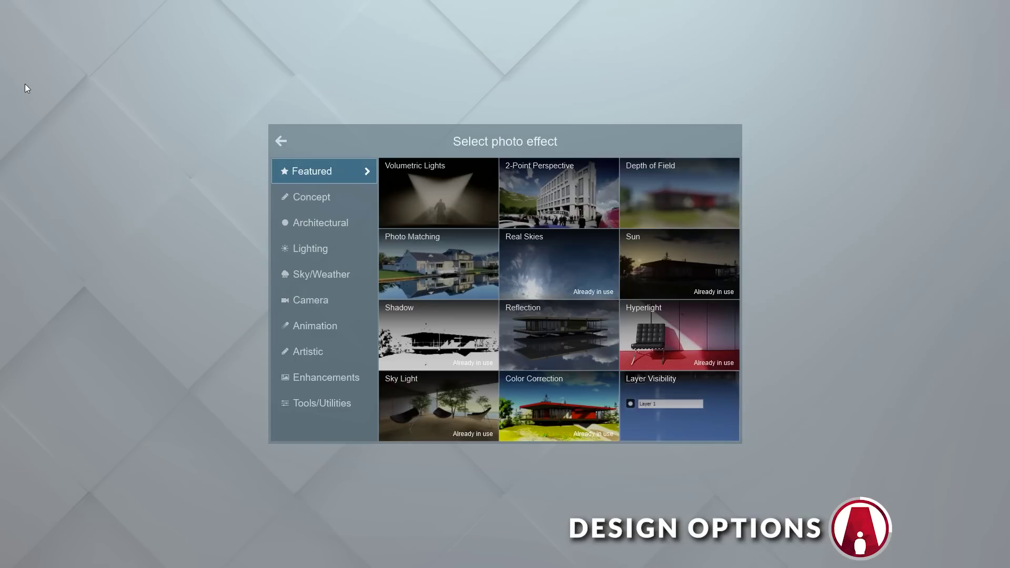
left_click(690, 407)
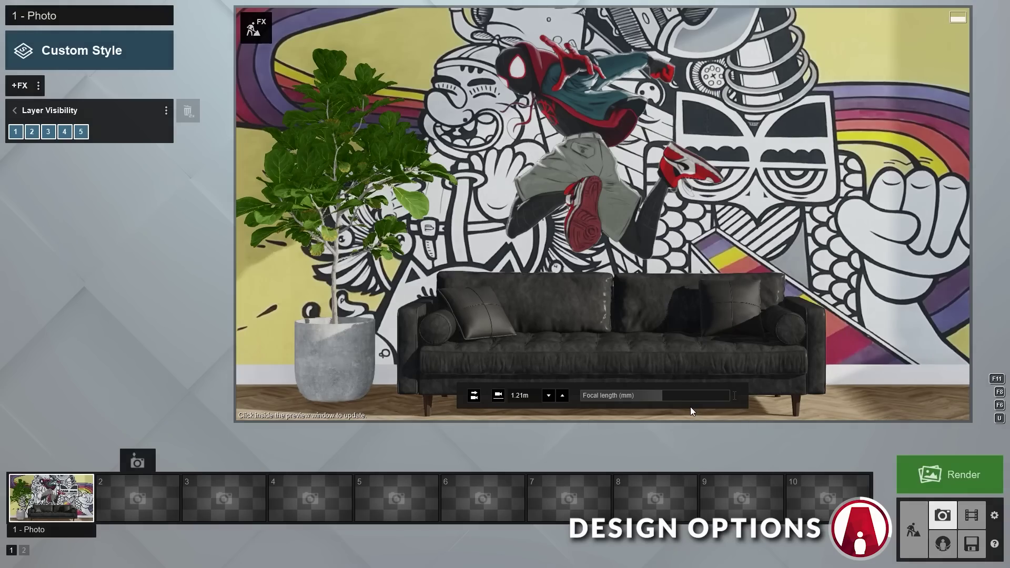
left_click(62, 132)
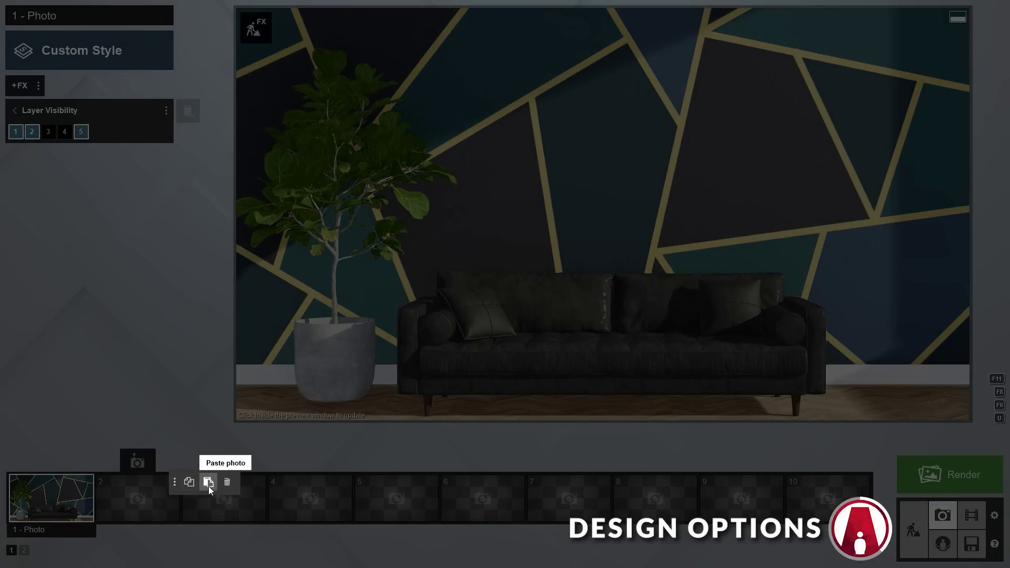
Step: Copy the photo to a second slot showing the graffiti mural, then save a third photo
left_click(208, 486)
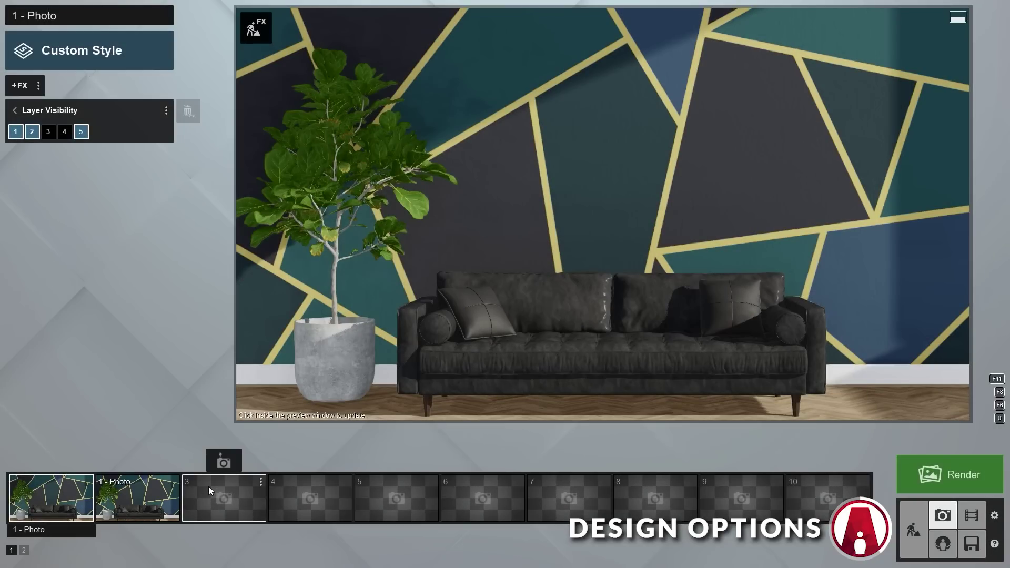
left_click(115, 109)
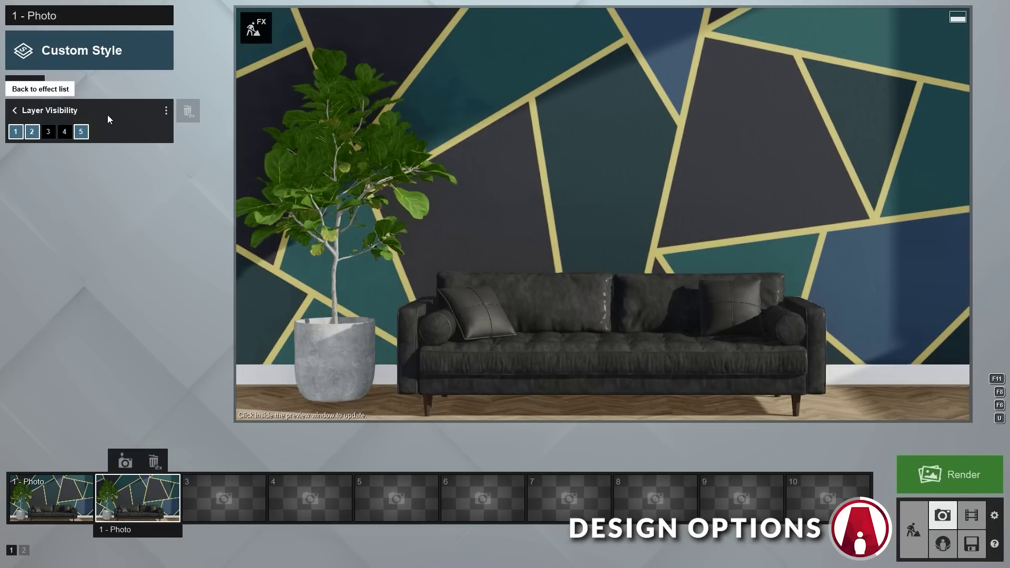
left_click(31, 131)
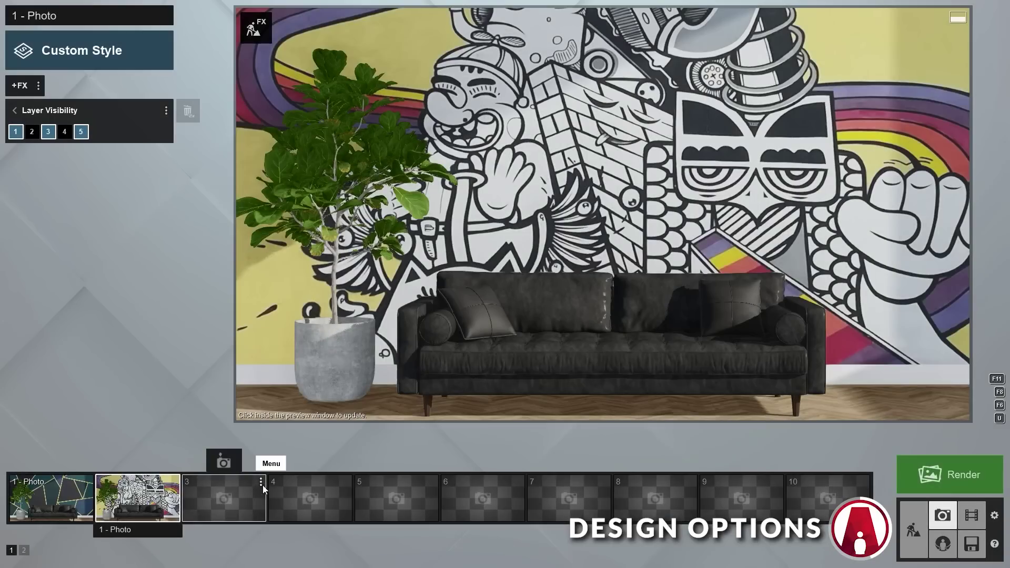
left_click(224, 498)
Step: Set the third photo to show the Spider-Man design and return to the first photo
left_click(116, 109)
left_click(48, 131)
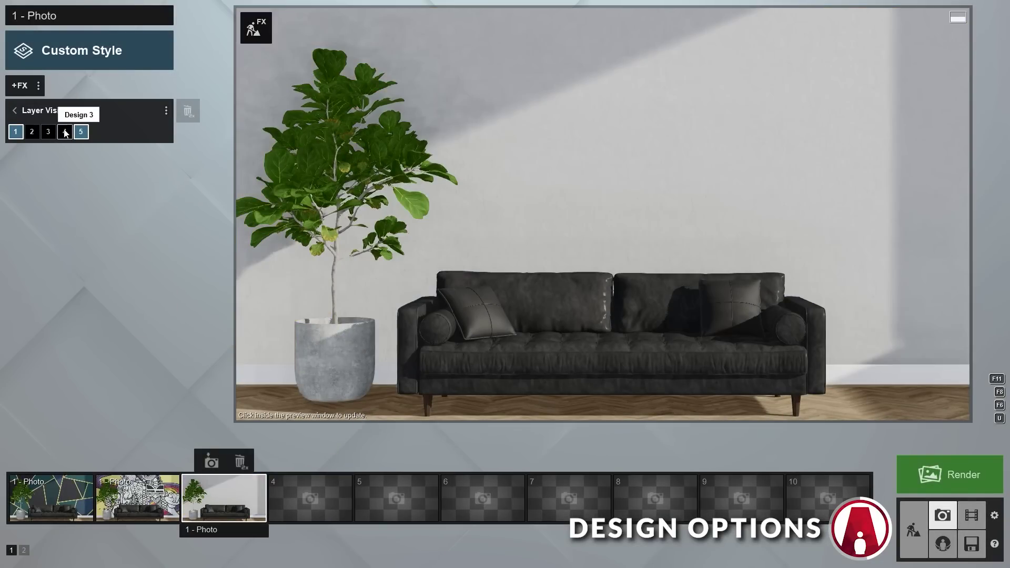
mouse_move(600, 371)
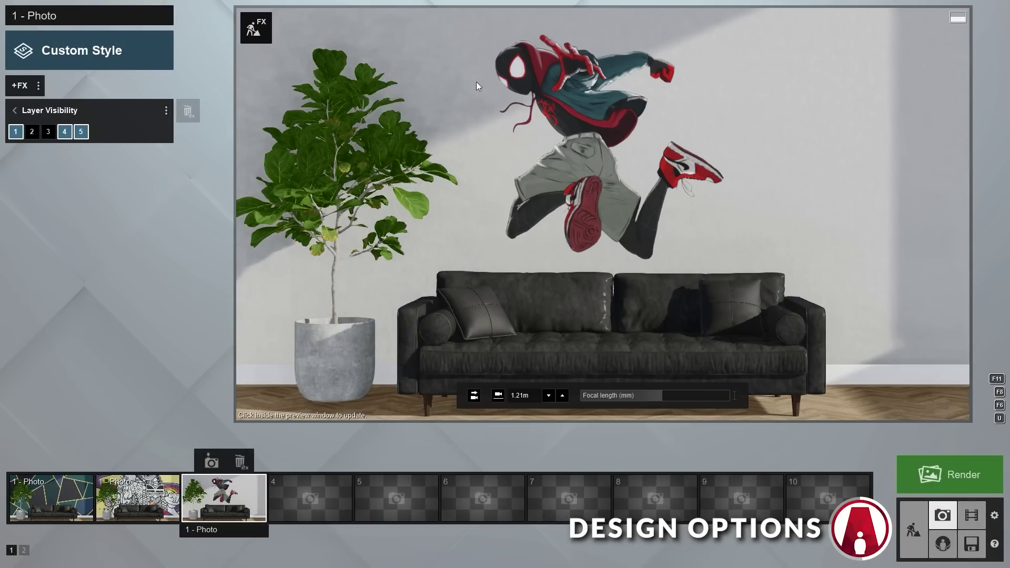
left_click(15, 110)
left_click(51, 498)
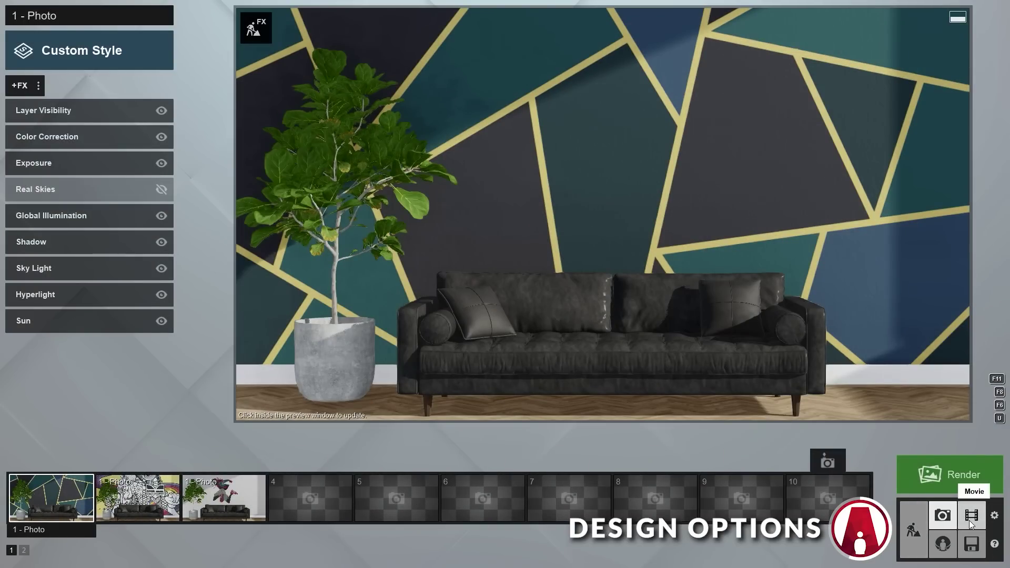
Step: In Movie mode, paste the photo as a clip, add a second camera keyframe and lengthen it to six seconds
left_click(972, 514)
left_click(177, 500)
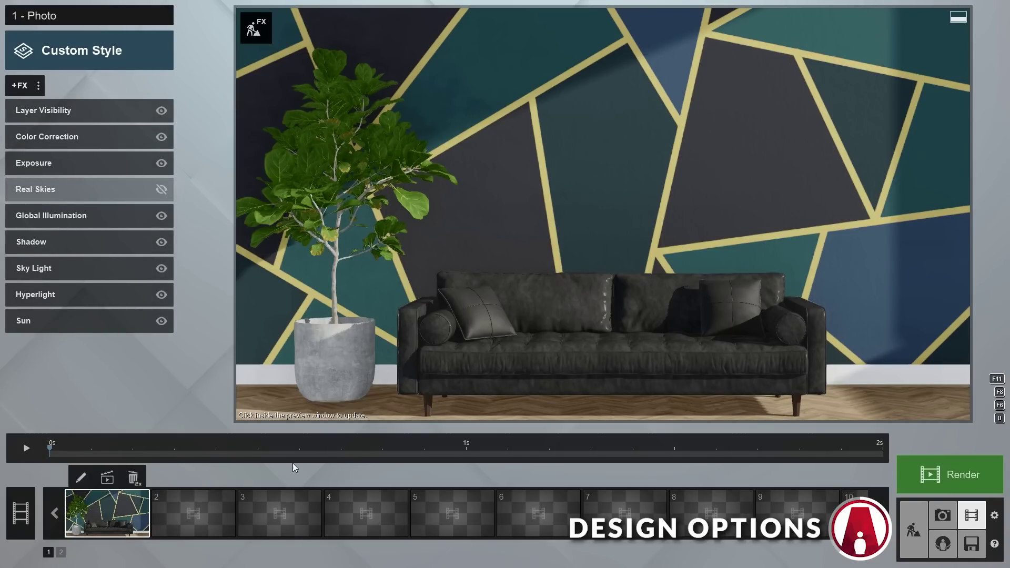
left_click(81, 477)
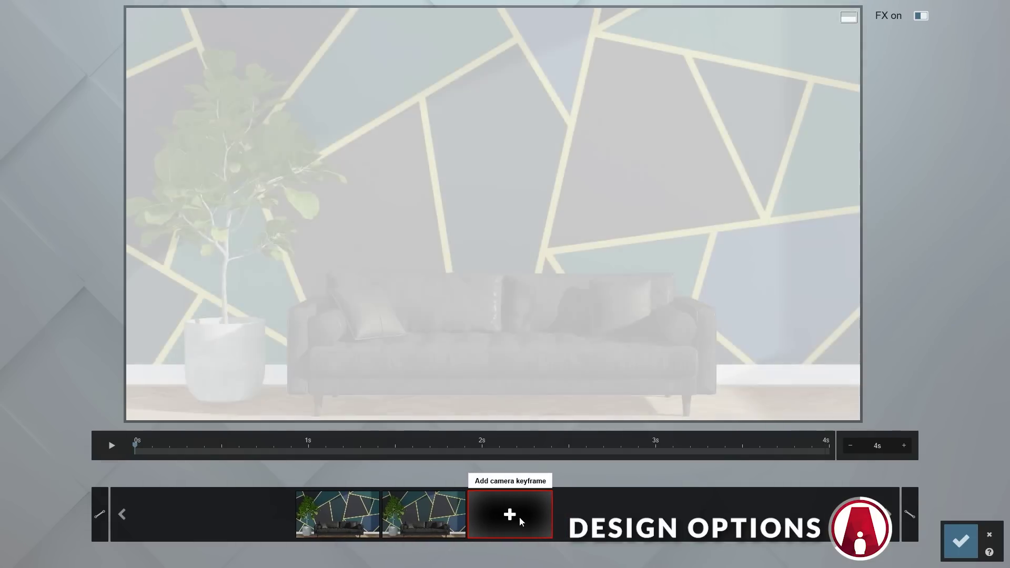
left_click(520, 517)
left_click(905, 446)
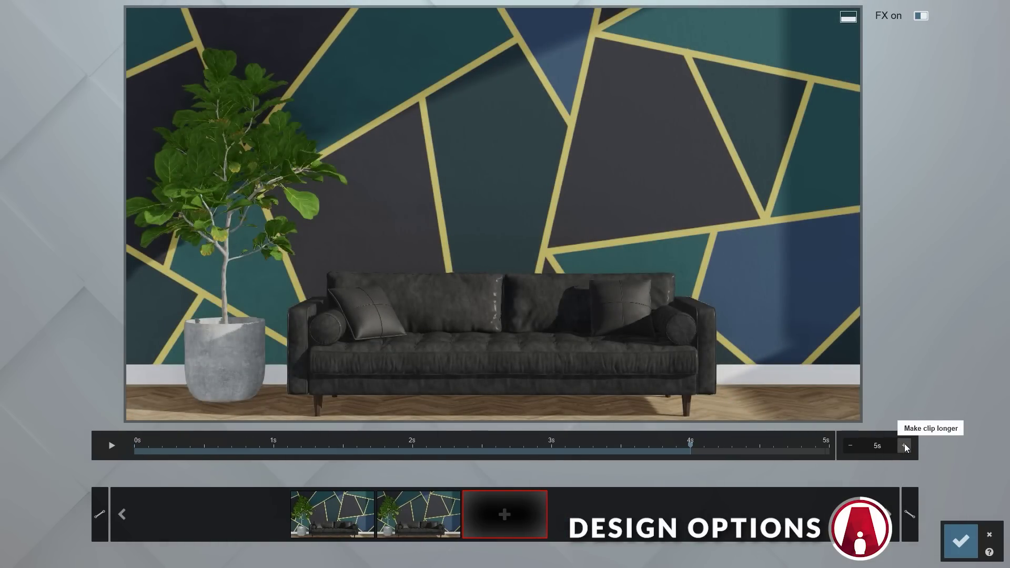
left_click(962, 541)
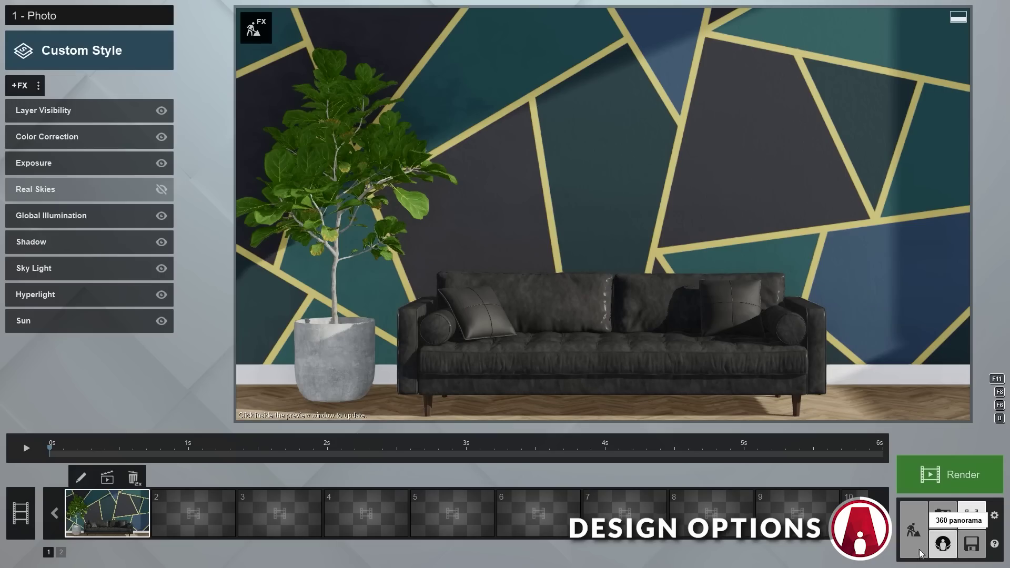
Step: Keyframe Layer Visibility so the wall switches to the graffiti mural, then to Spider-Man, along the timeline
left_click(58, 109)
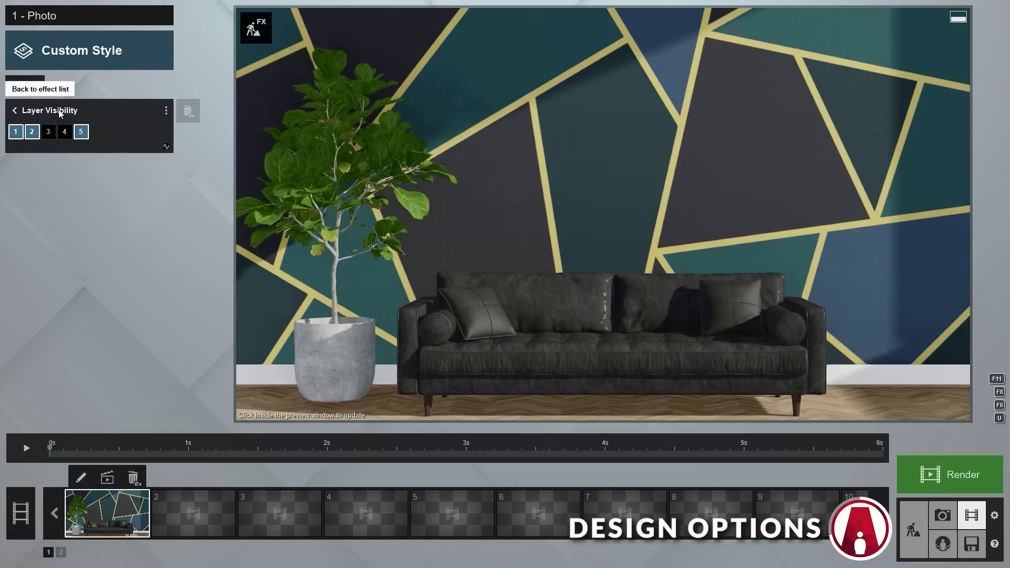
left_click(166, 146)
left_click_drag(51, 452, 326, 452)
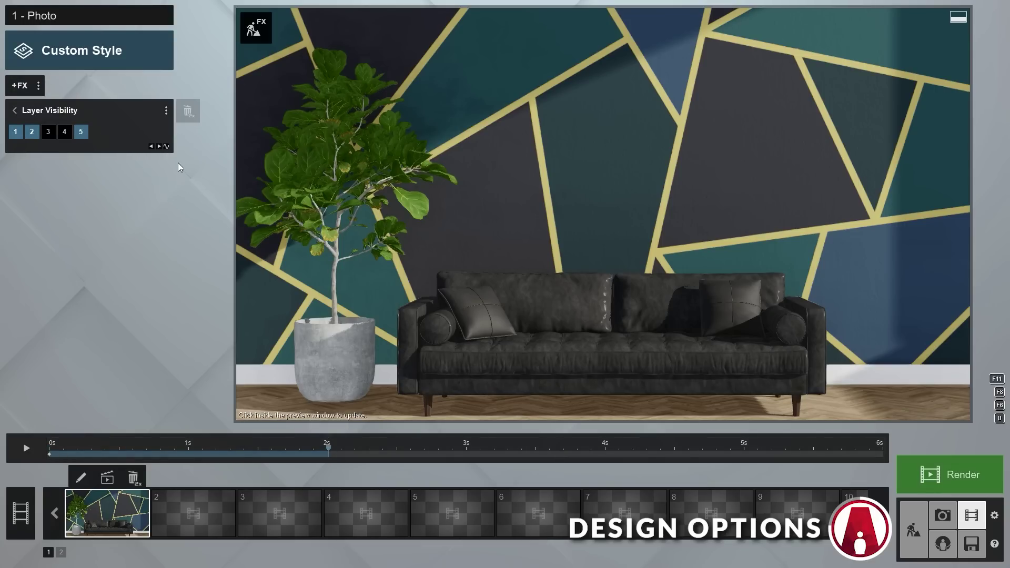
left_click(31, 132)
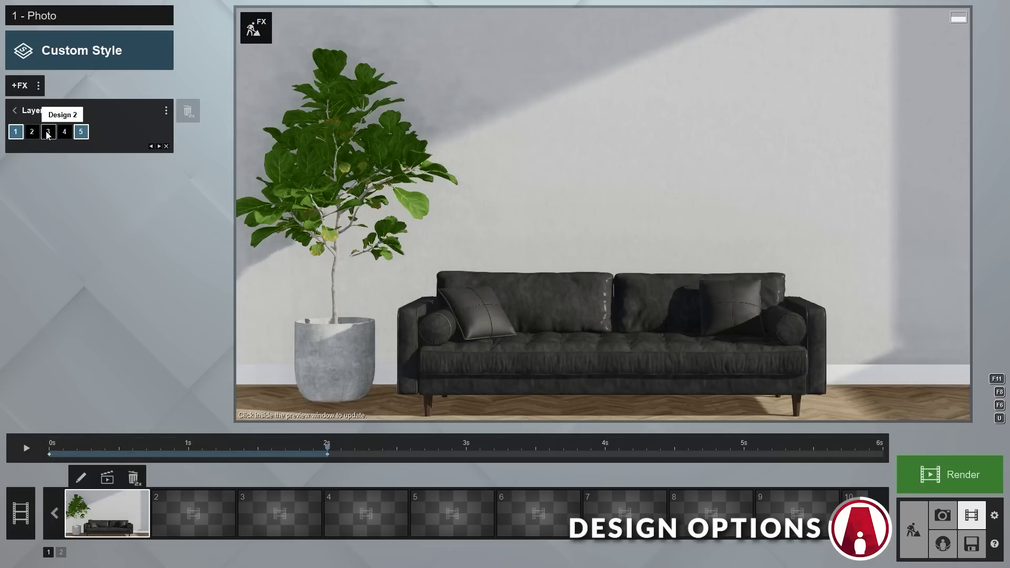
left_click_drag(325, 447, 472, 447)
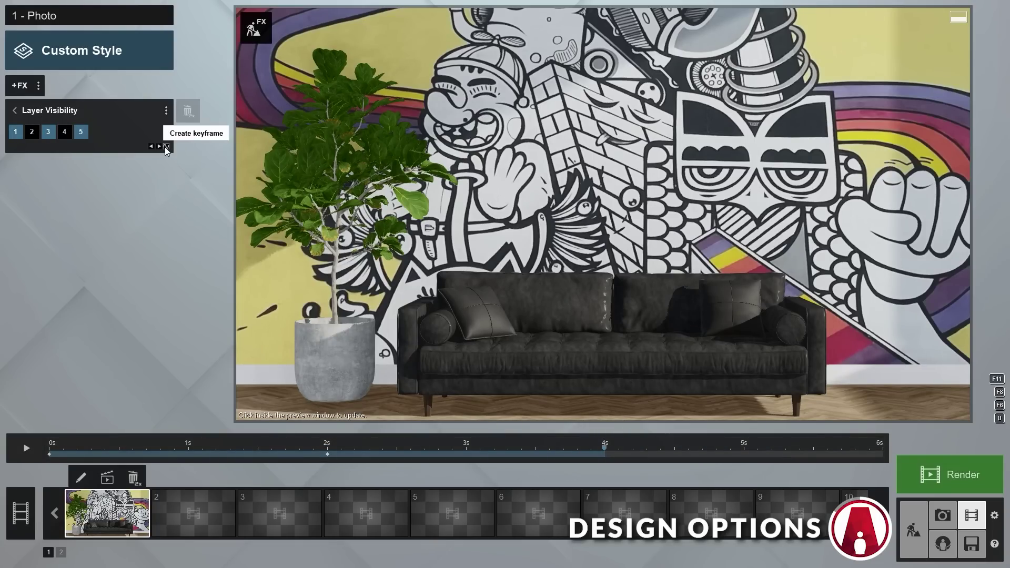
left_click(48, 132)
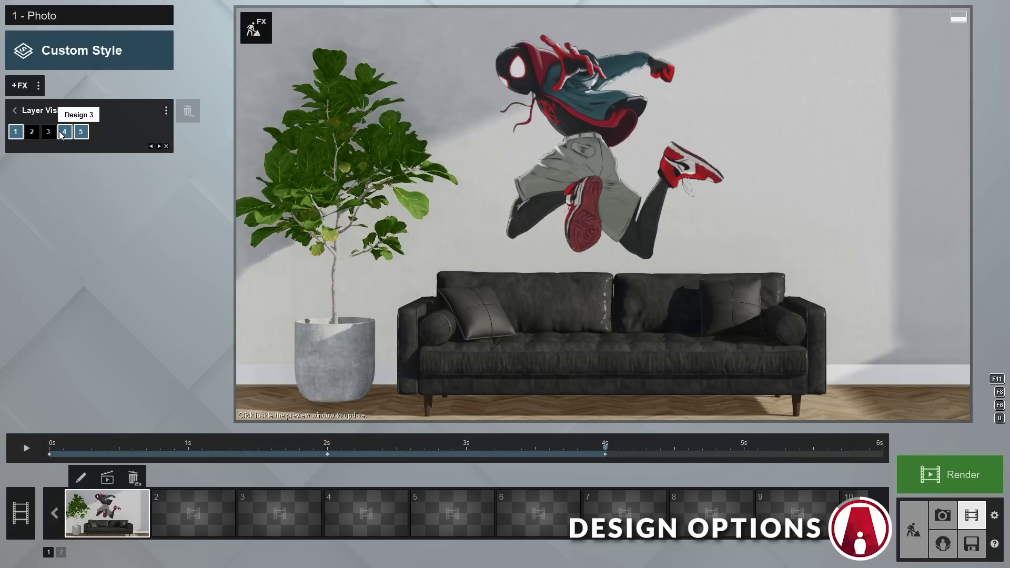
Step: Scrub the timeline to preview the wall design changes and select the second keyframe photo
left_click_drag(47, 448, 408, 448)
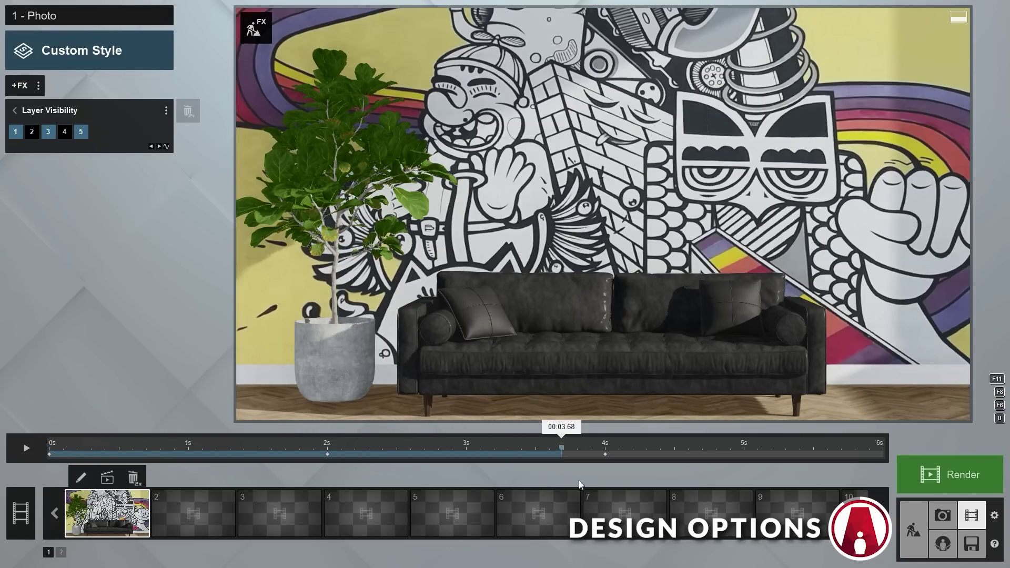
left_click_drag(562, 448, 718, 449)
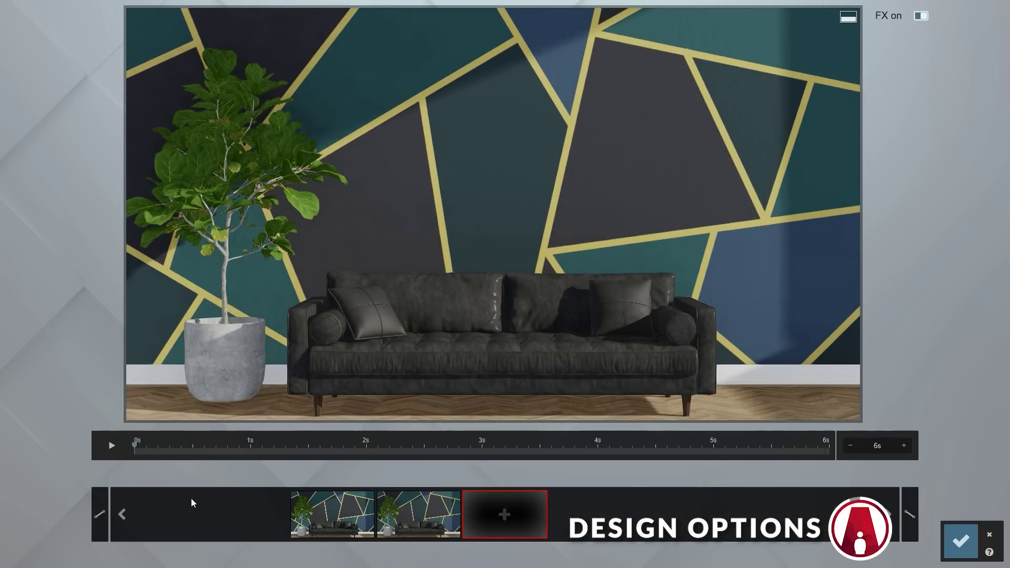
left_click(412, 523)
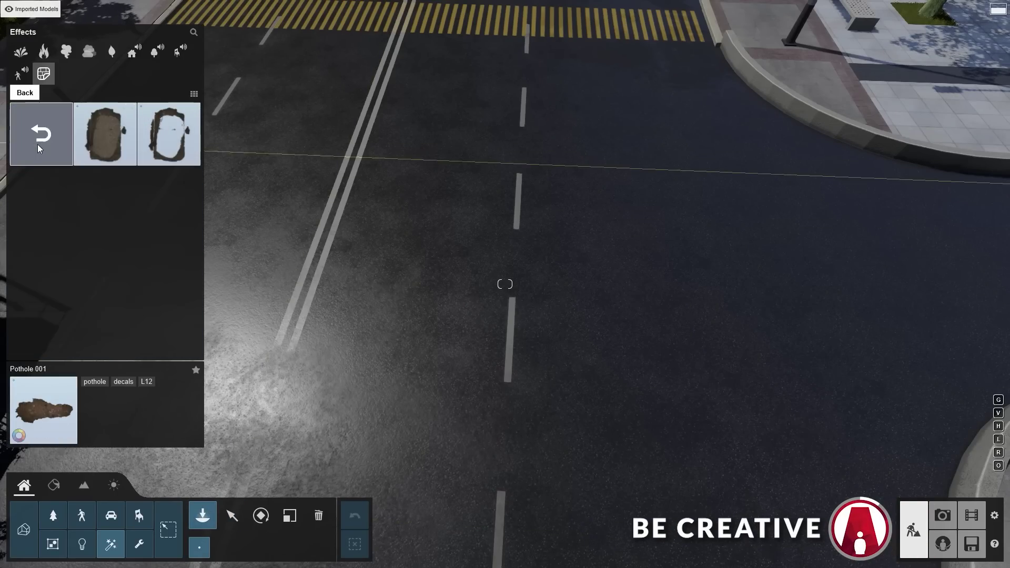
Step: Place the Pothole 001 decal on the road and enlarge it to cover the lane
left_click(31, 94)
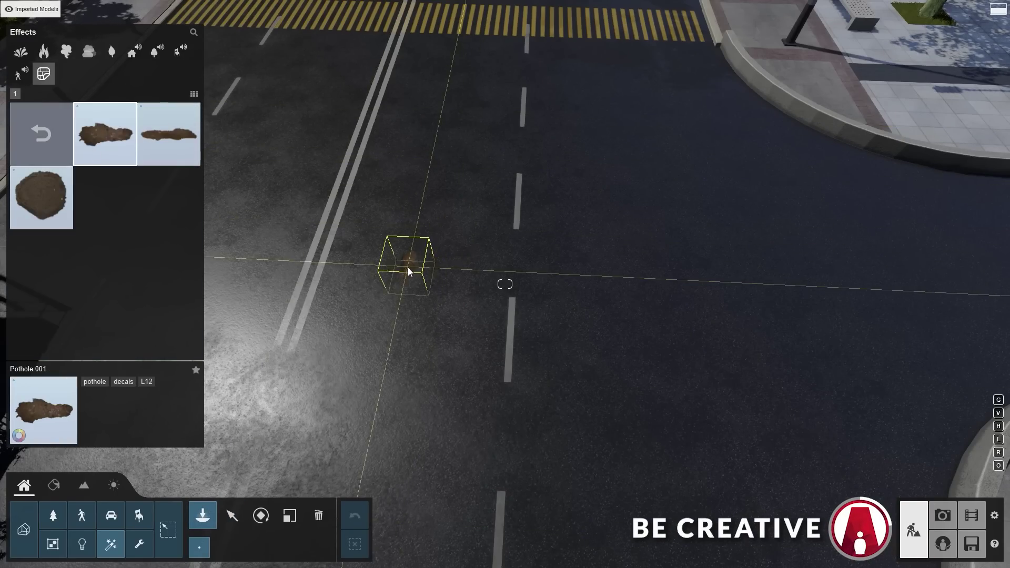
left_click_drag(396, 531, 423, 531)
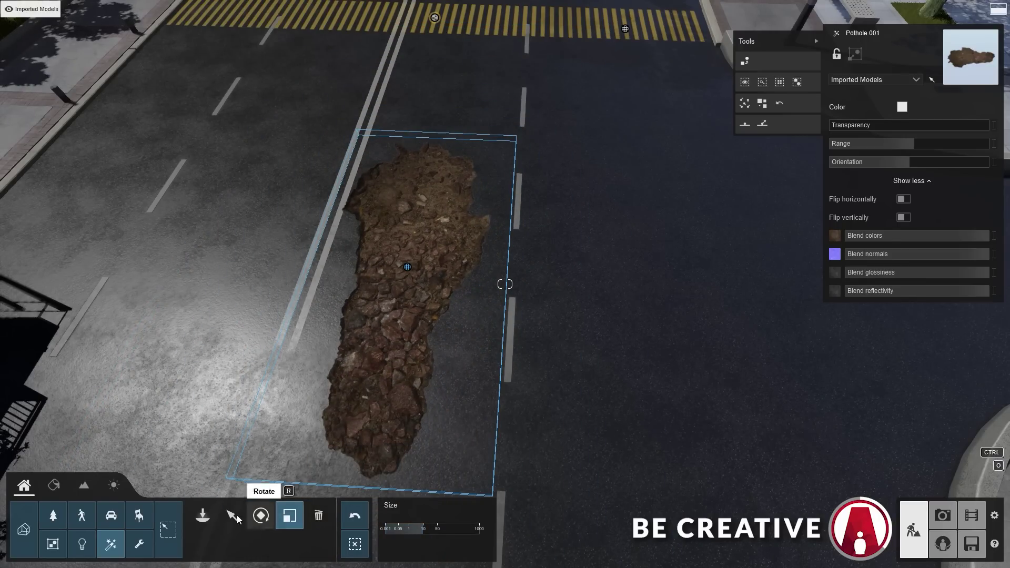
left_click(232, 516)
left_click_drag(907, 290, 988, 291)
left_click_drag(852, 236, 987, 236)
Step: Tint the pothole black, make it mostly transparent and raise its blend so the asphalt shows through
left_click_drag(837, 125, 965, 125)
left_click(902, 107)
left_click(641, 166)
left_click(902, 107)
right_click_drag(506, 316, 95, 405)
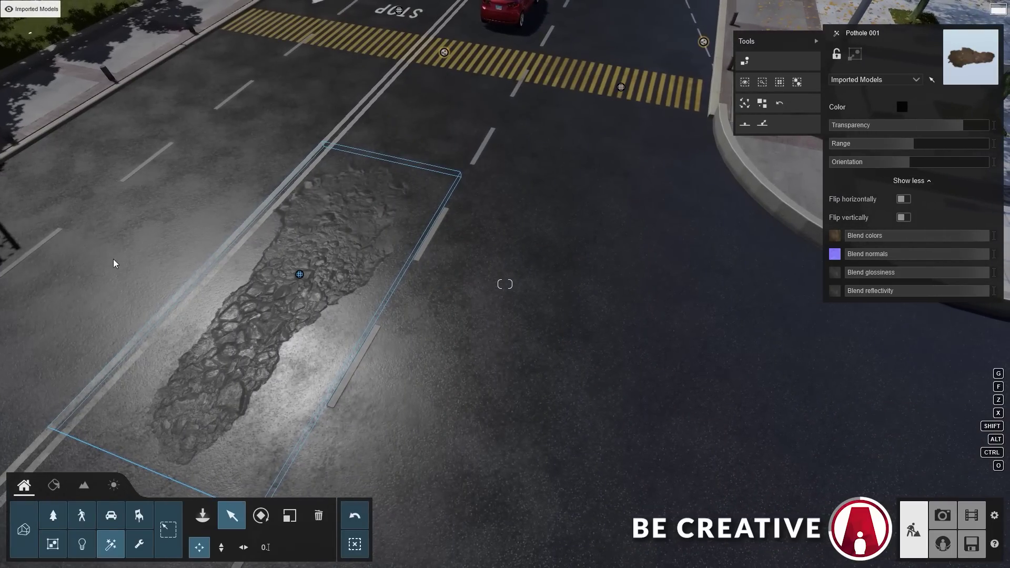
right_click_drag(506, 316, 395, 197)
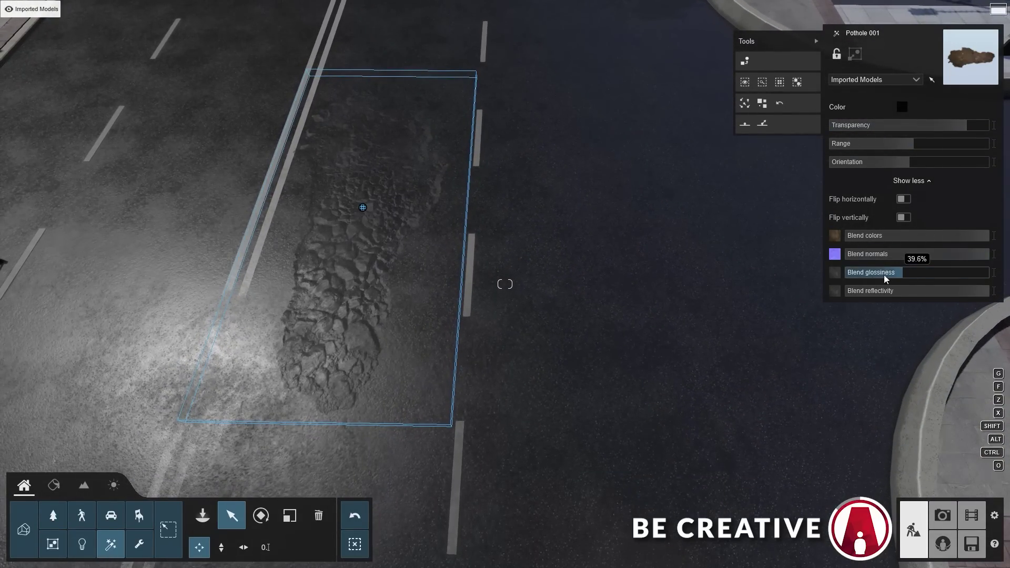
Step: Adjust the pothole's glossiness blend, view it from above and Alt-drag a copy further along the road
left_click_drag(868, 290, 969, 293)
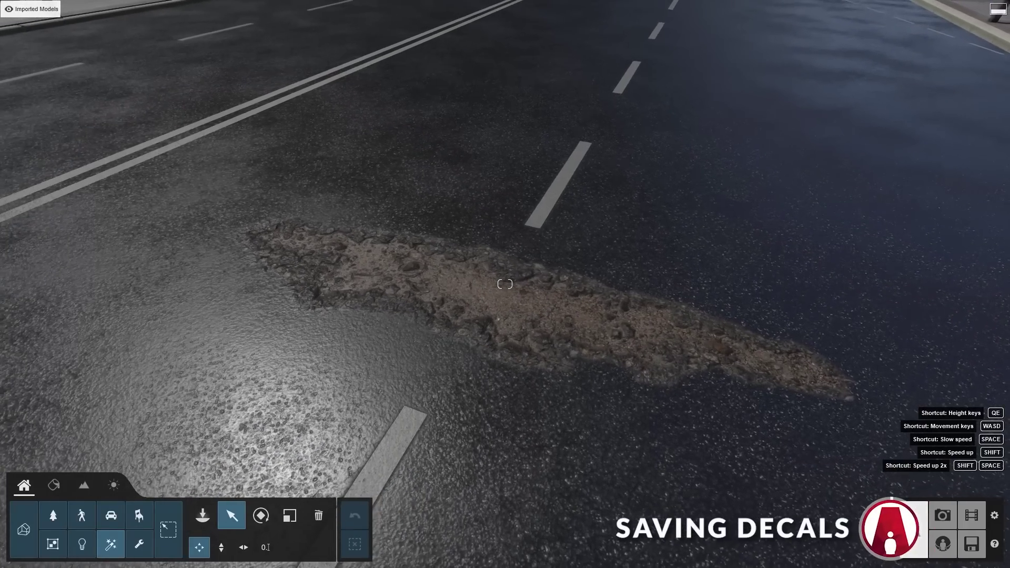
key("ctrl")
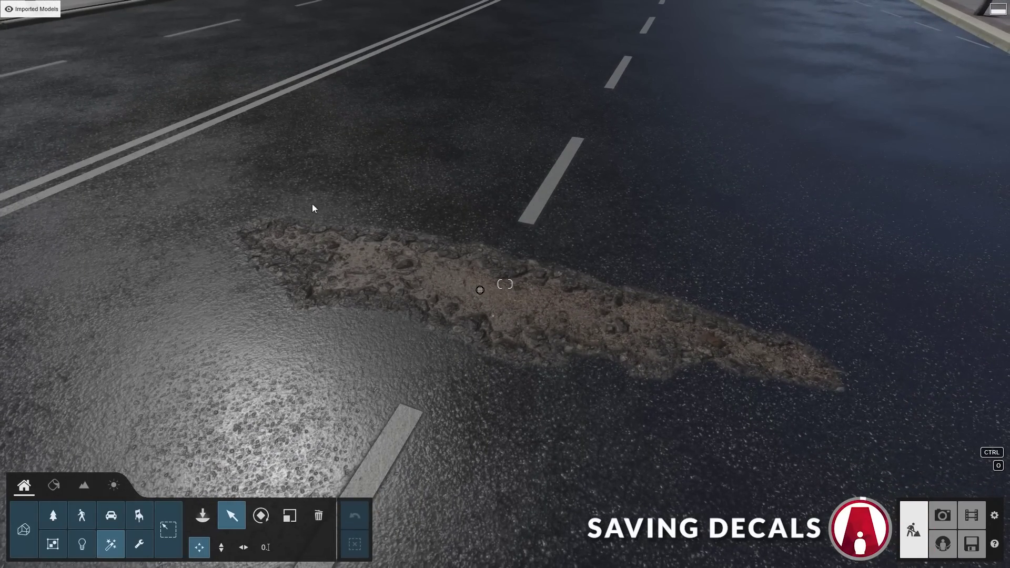
right_click_drag(312, 234, 505, 284)
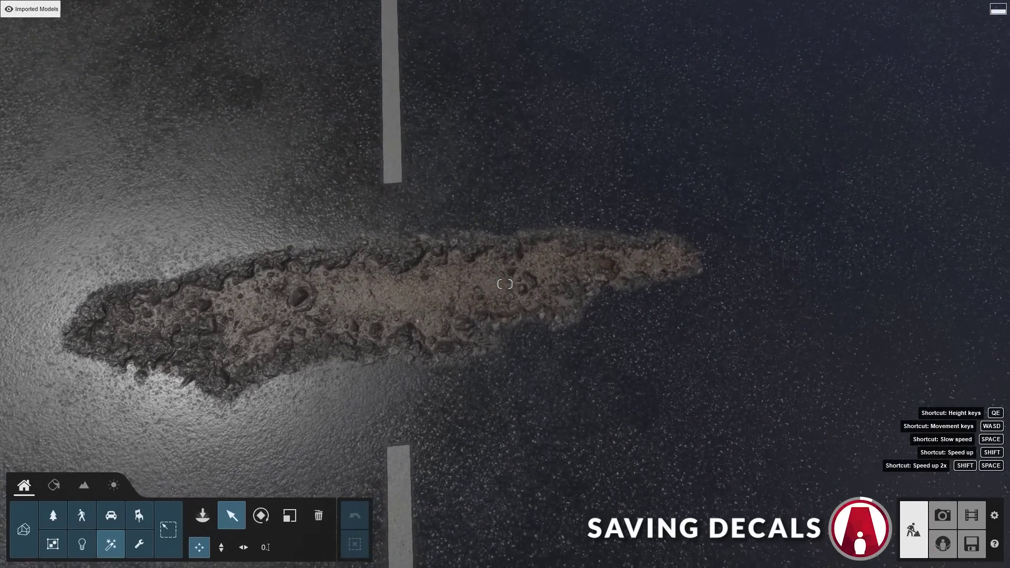
scroll(501, 352, "down", 3)
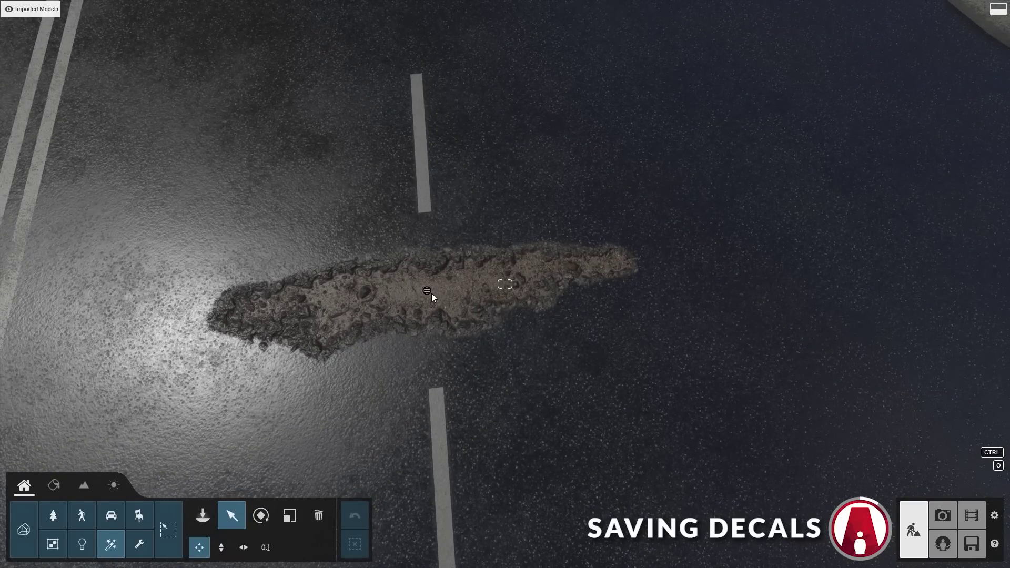
left_click(428, 291)
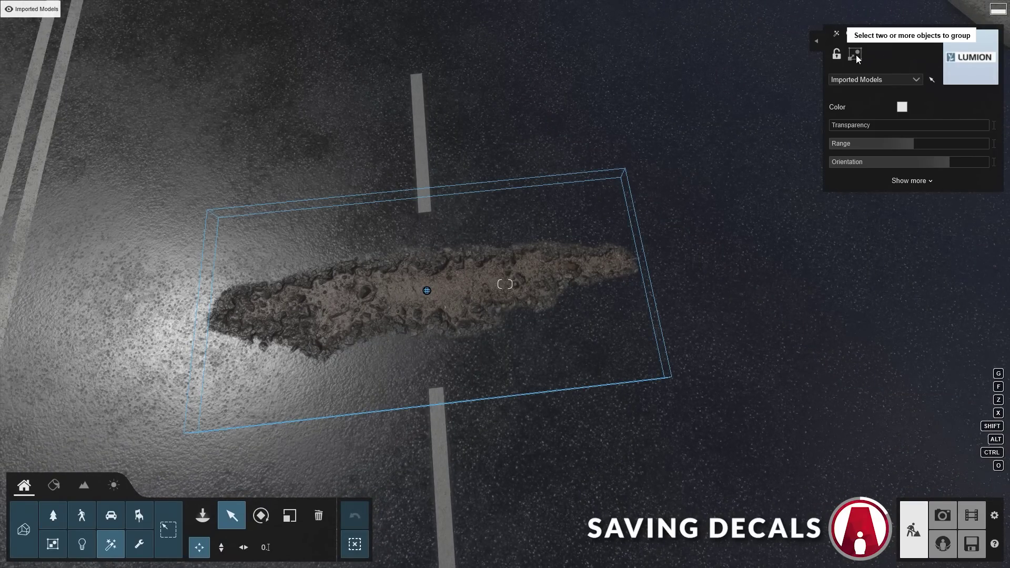
right_click_drag(506, 238, 396, 331)
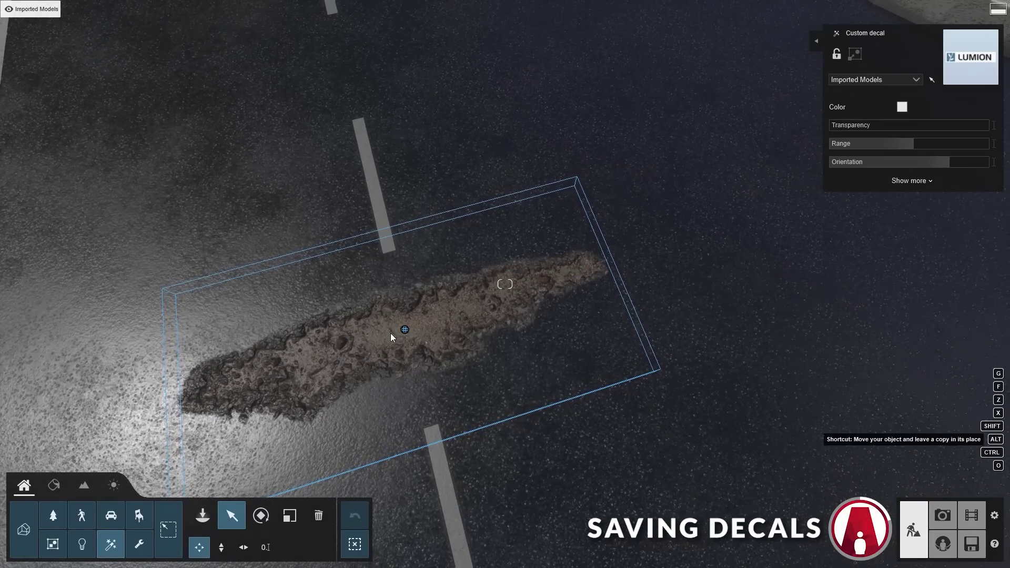
left_click_drag(405, 330, 758, 232, "alt")
right_click_drag(505, 237, 395, 355)
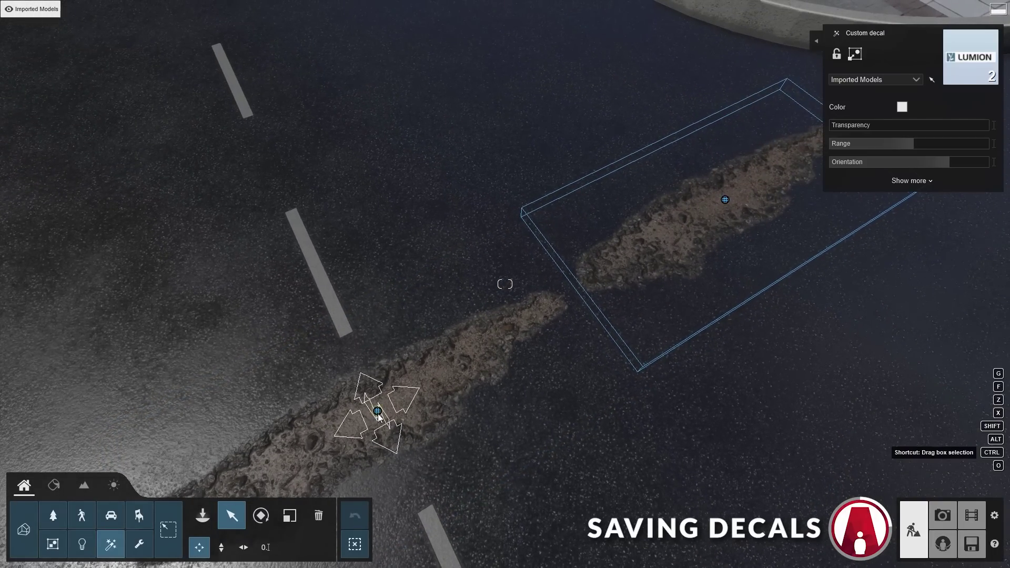
Step: Group the two damage decals, delete the copy inside the group, reposition the remaining decal and move the group
left_click(858, 58)
left_click(876, 57)
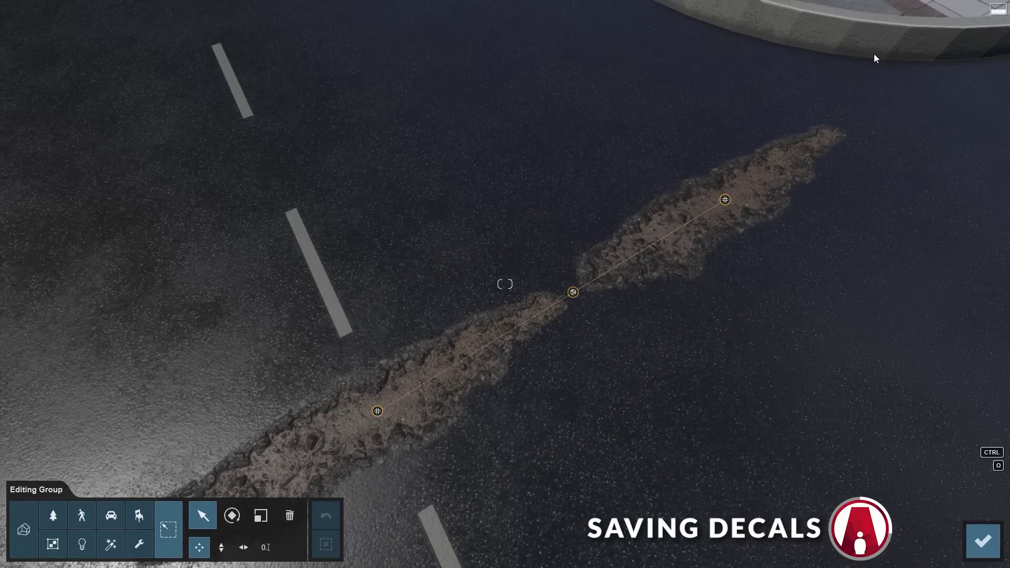
left_click(725, 201)
left_click(203, 517)
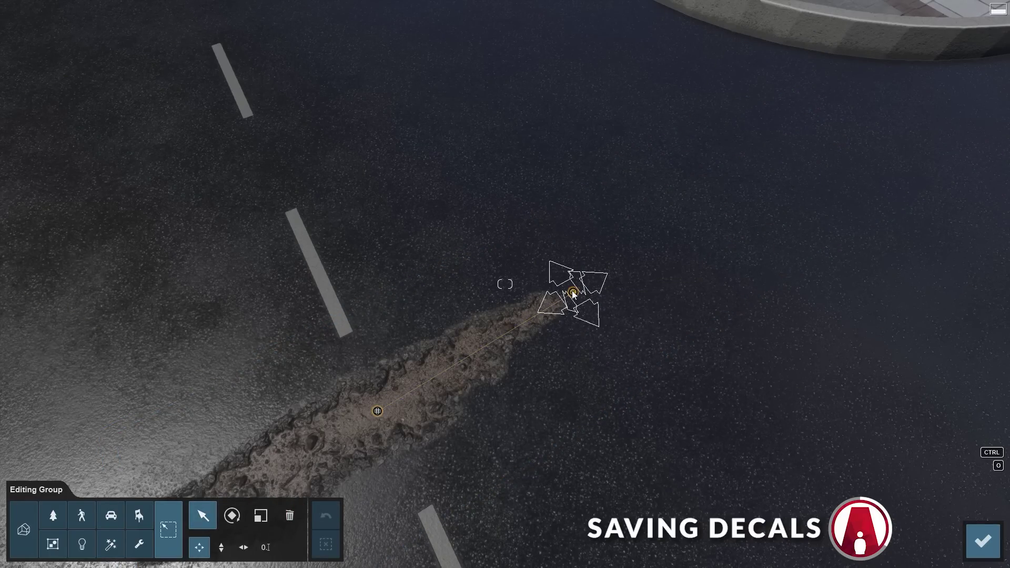
left_click_drag(377, 411, 574, 293)
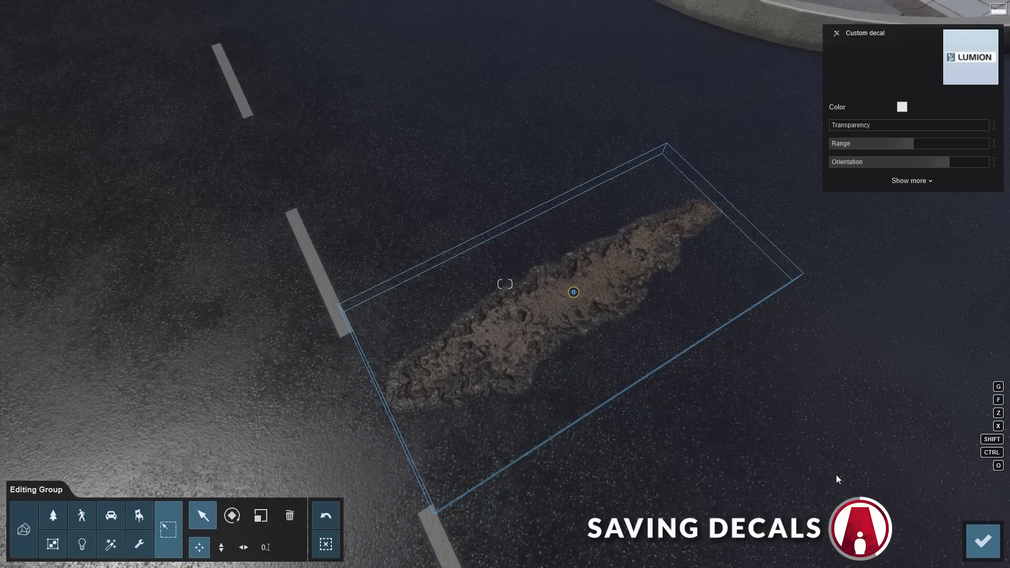
left_click(983, 541)
left_click_drag(574, 295, 652, 251)
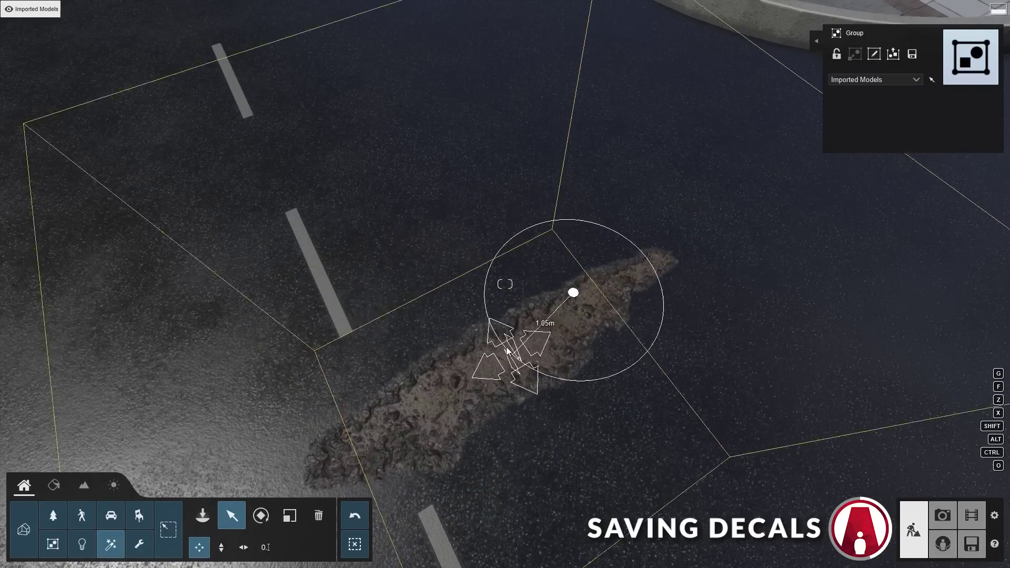
Step: Save the decal group into the Decals category folder of the group library
left_click(912, 54)
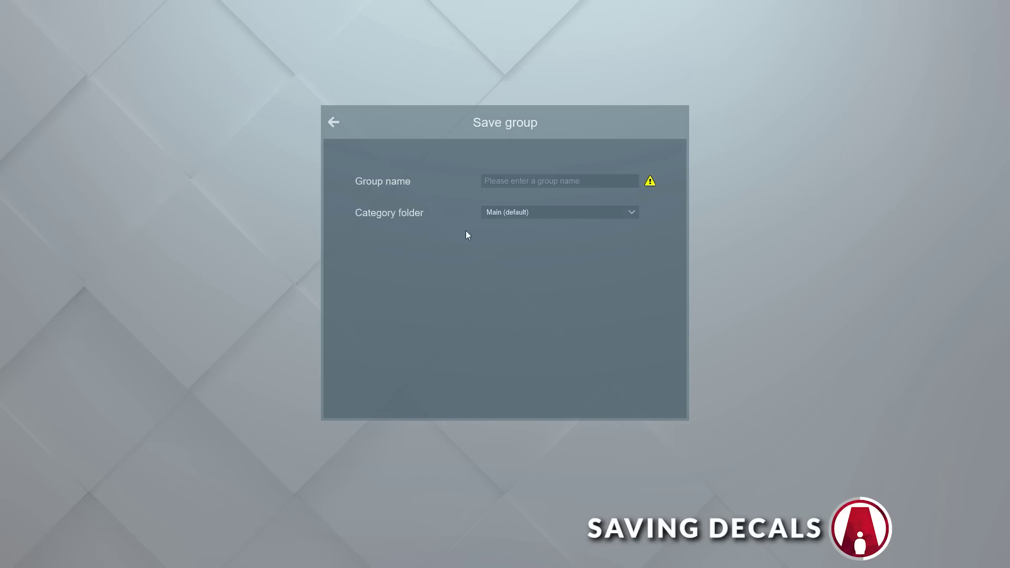
left_click(559, 212)
left_click(520, 256)
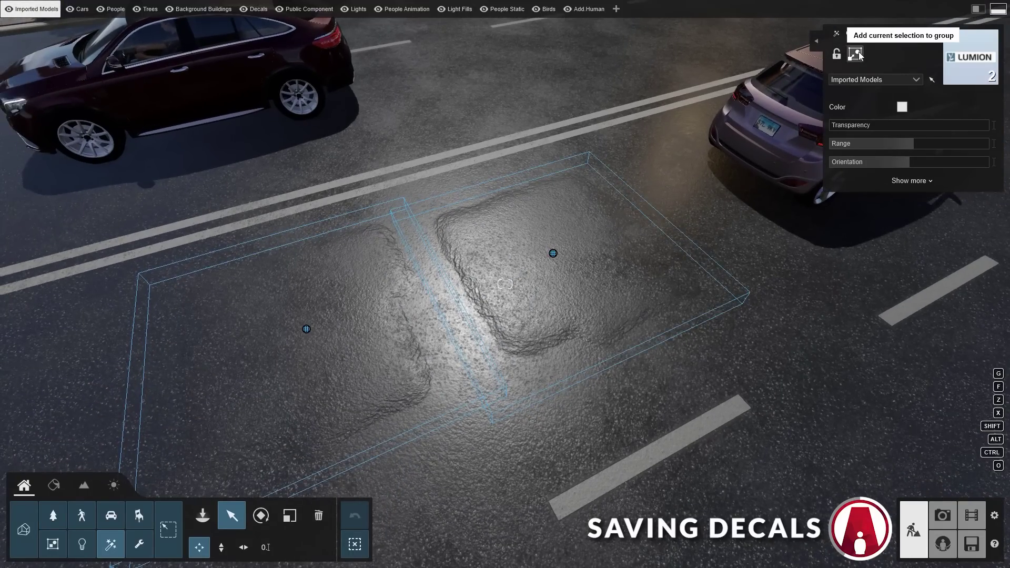
left_click(972, 544)
type("A")
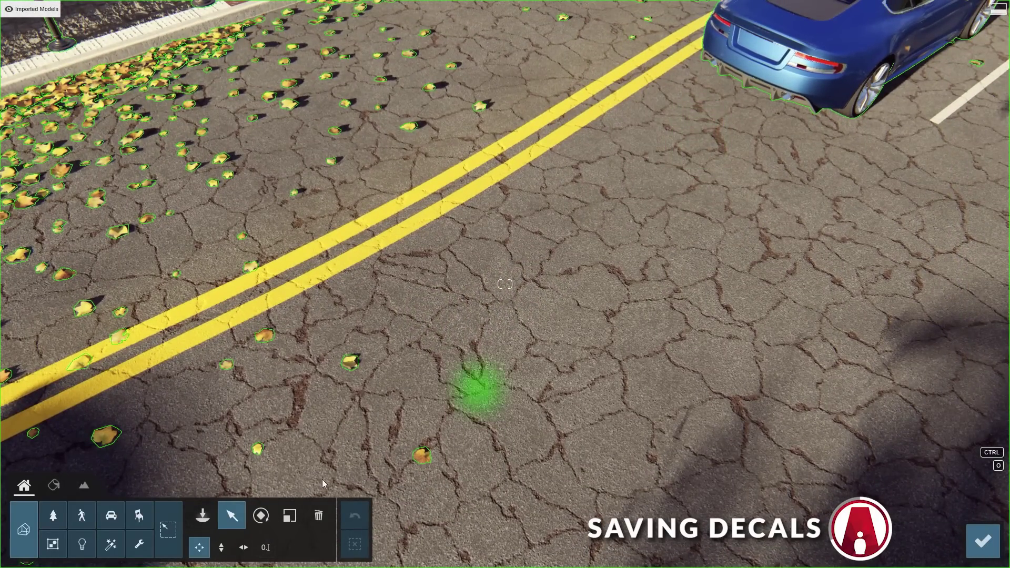
Step: Place the saved Asphalt Damage group from the Decals folder onto the cracked road and select it
left_click(203, 518)
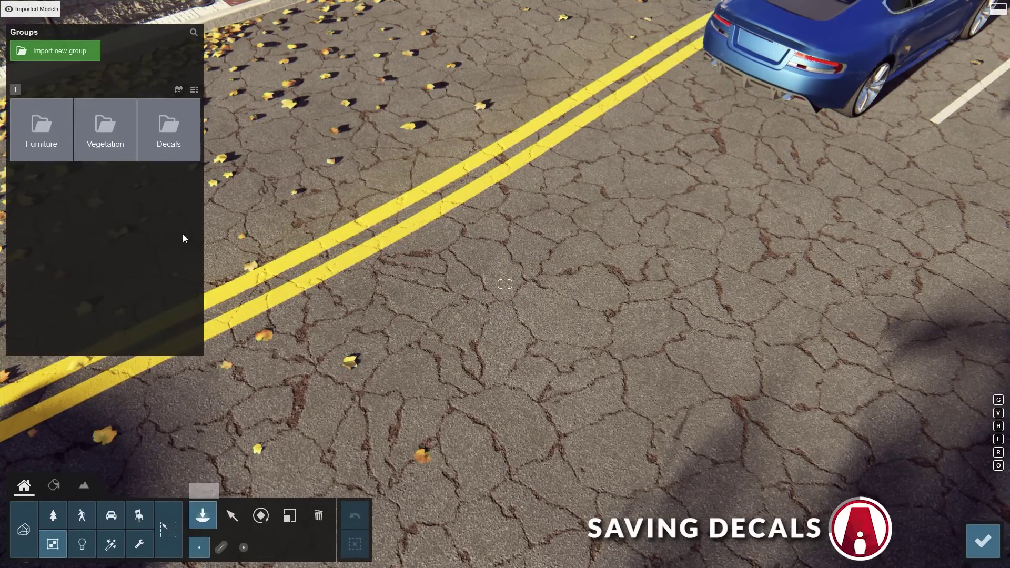
left_click(165, 138)
left_click(169, 129)
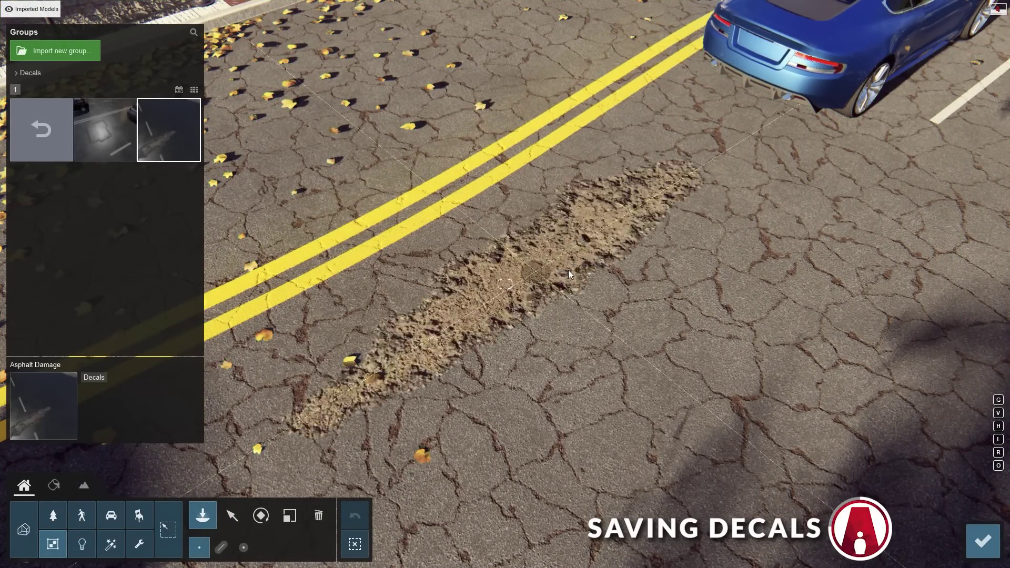
left_click(576, 246)
left_click(233, 515)
left_click(577, 246)
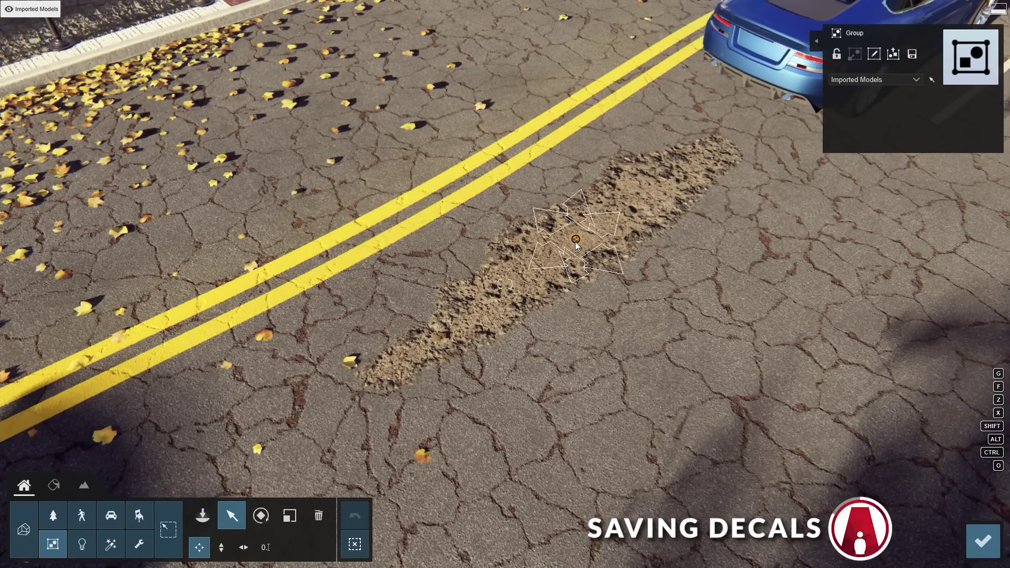
Step: Select the decal inside the group, rotate it with the Orientation slider and view it from road level
left_click(895, 58)
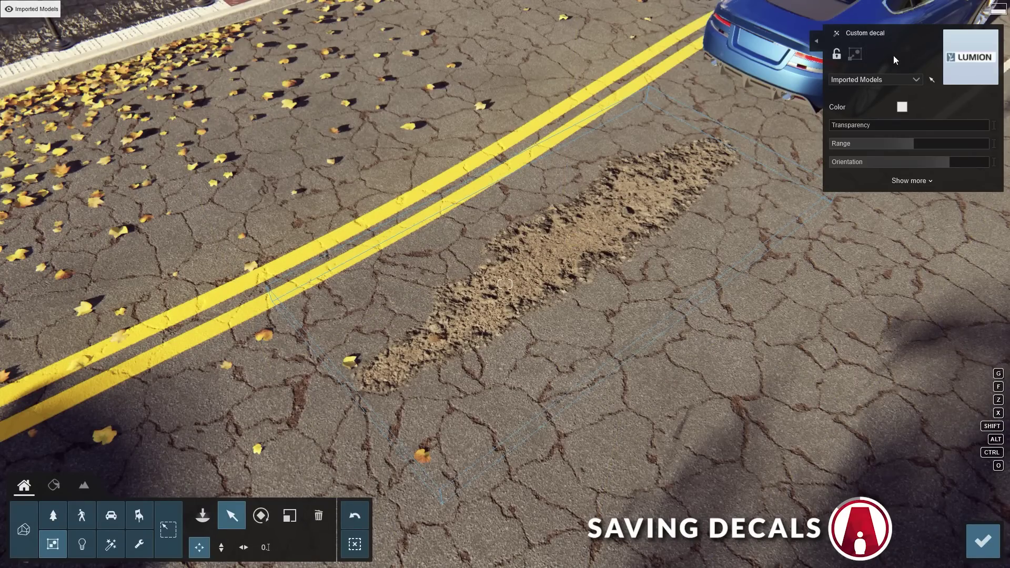
left_click(912, 180)
left_click_drag(864, 162, 950, 163)
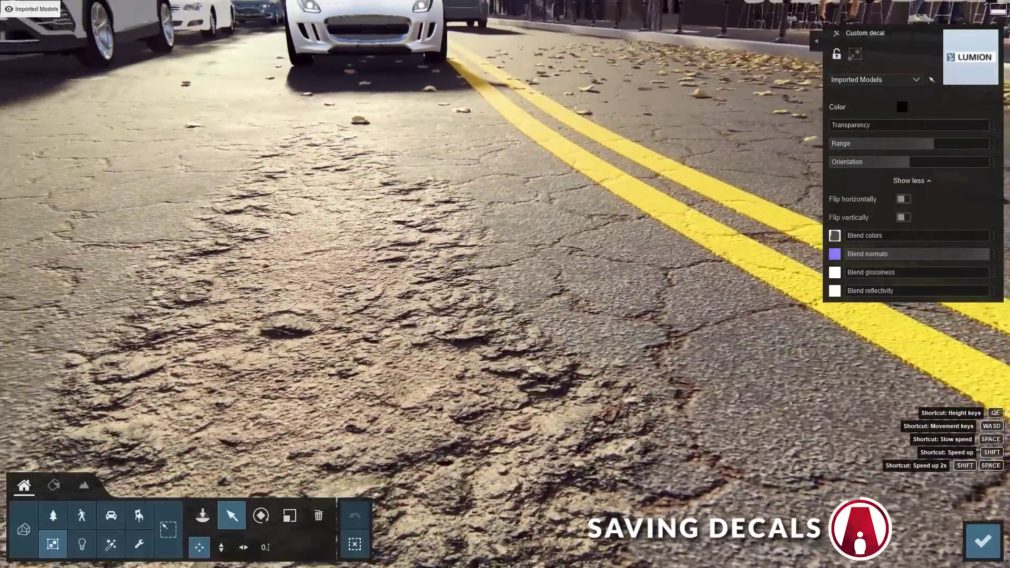
right_click_drag(505, 284, 505, 285)
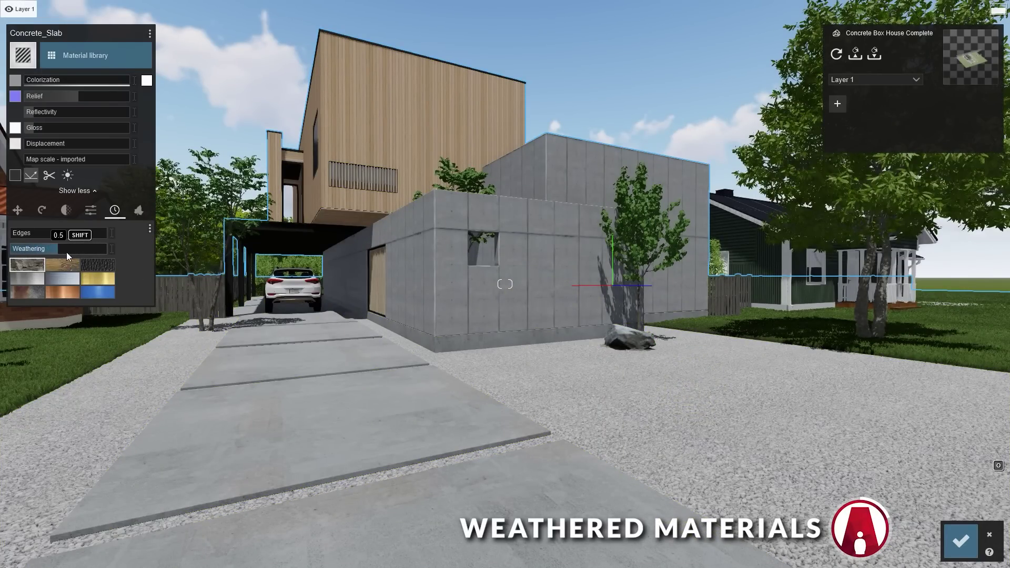
Step: Apply weathering presets and strengths to the Concrete_Slab, Concrete_Flooring_I01_2m and Wood Planks materials
left_click_drag(67, 252, 95, 252)
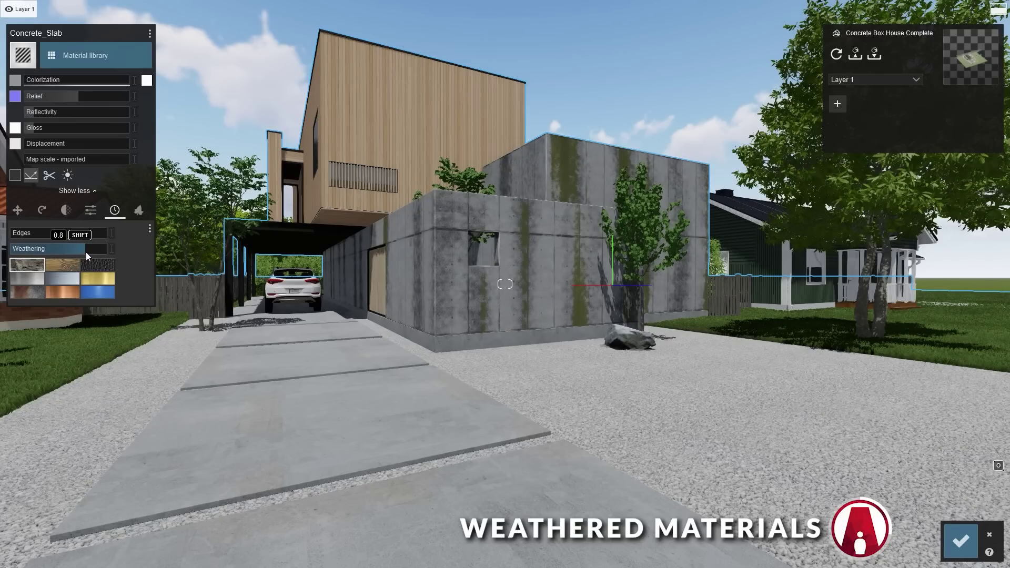
left_click(62, 265)
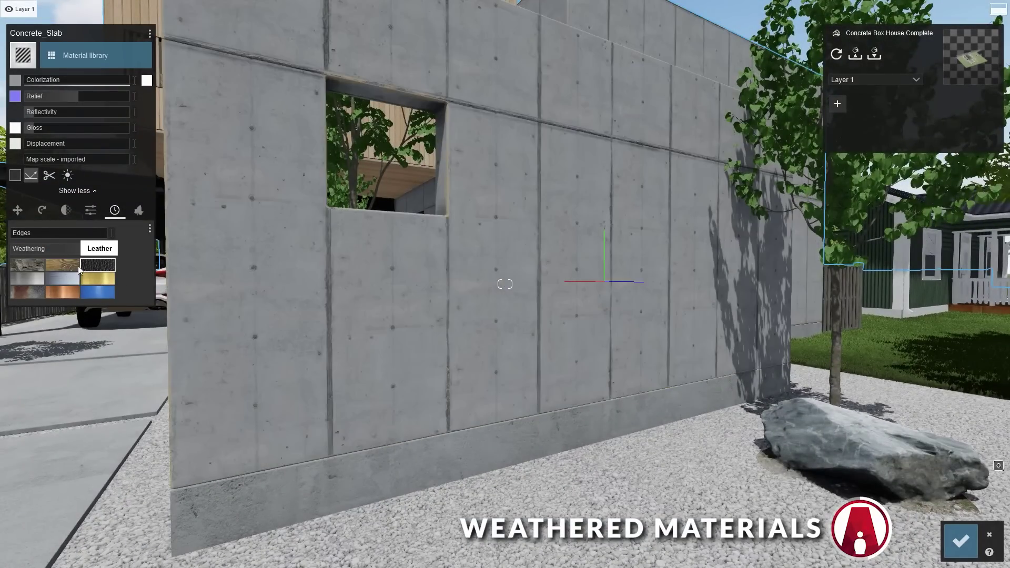
left_click(69, 253)
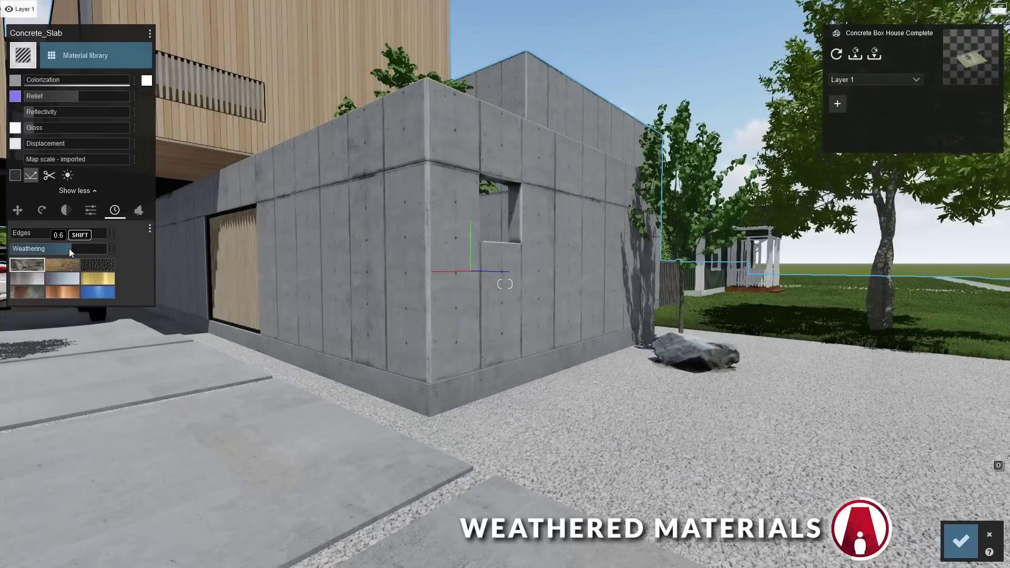
left_click_drag(68, 249, 75, 250)
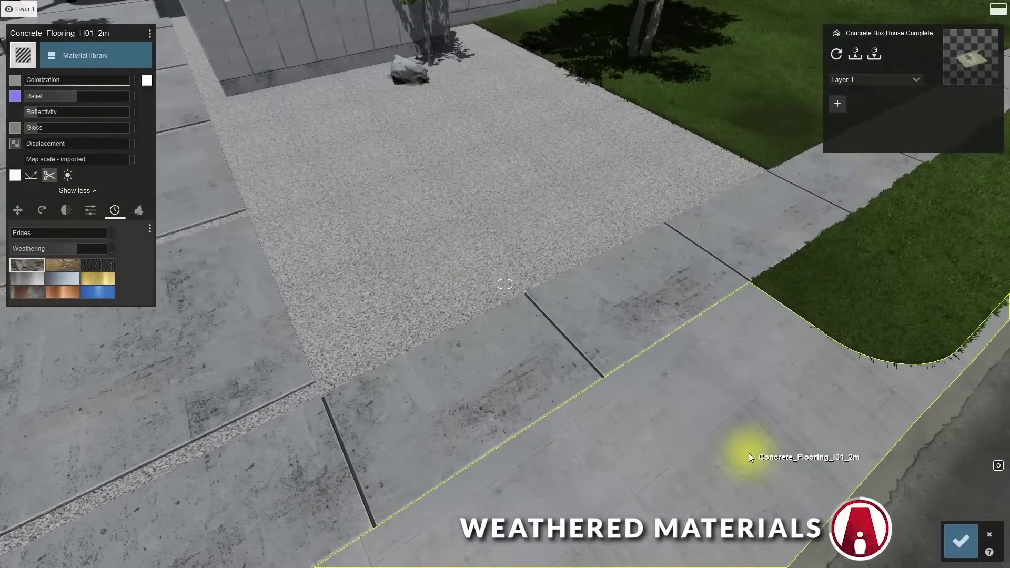
left_click(751, 457)
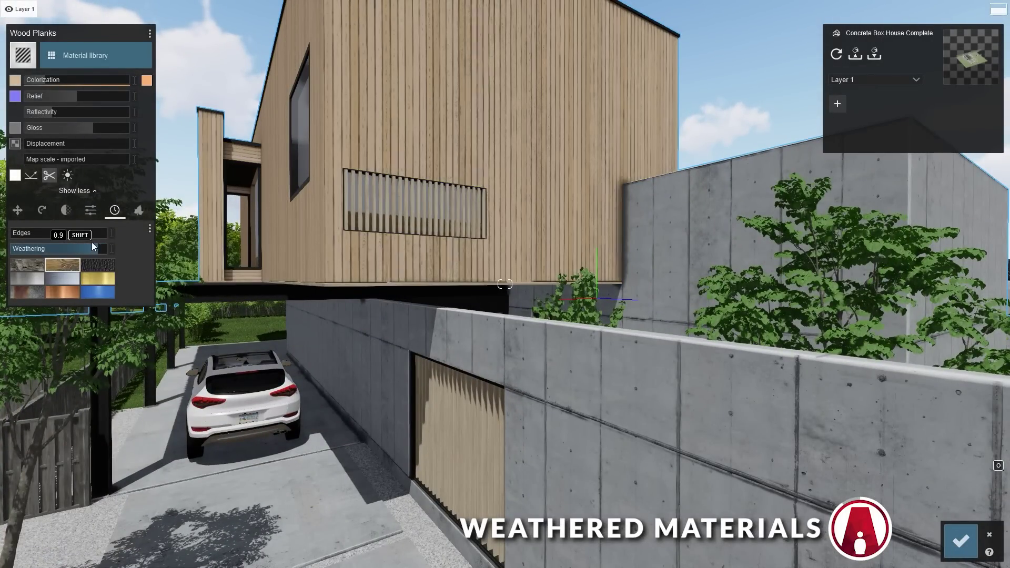
left_click_drag(99, 250, 21, 251)
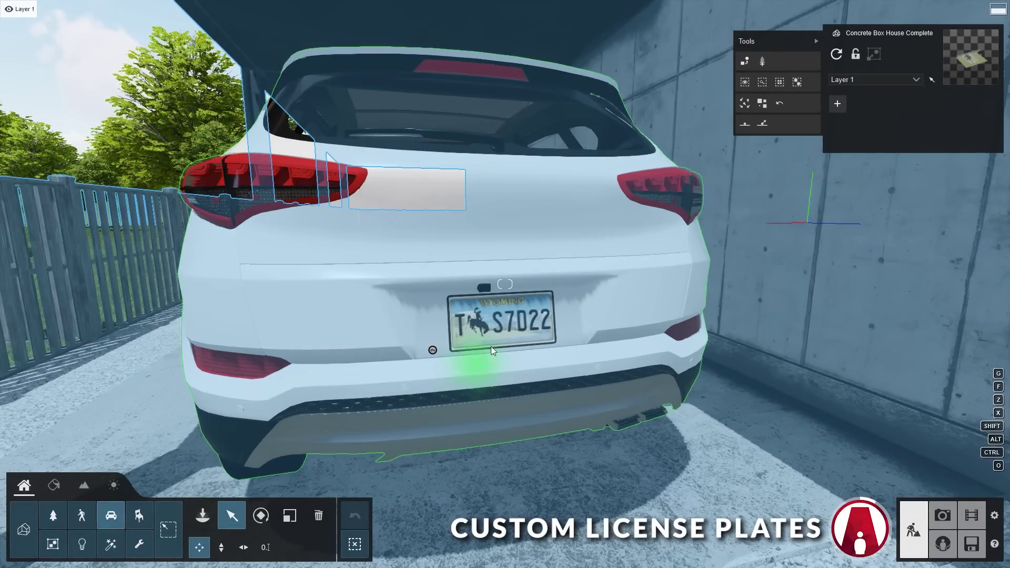
Step: Give the white SUV a Custom Set license plate using the Architecture Inspirations logo image as colour map
left_click(495, 343)
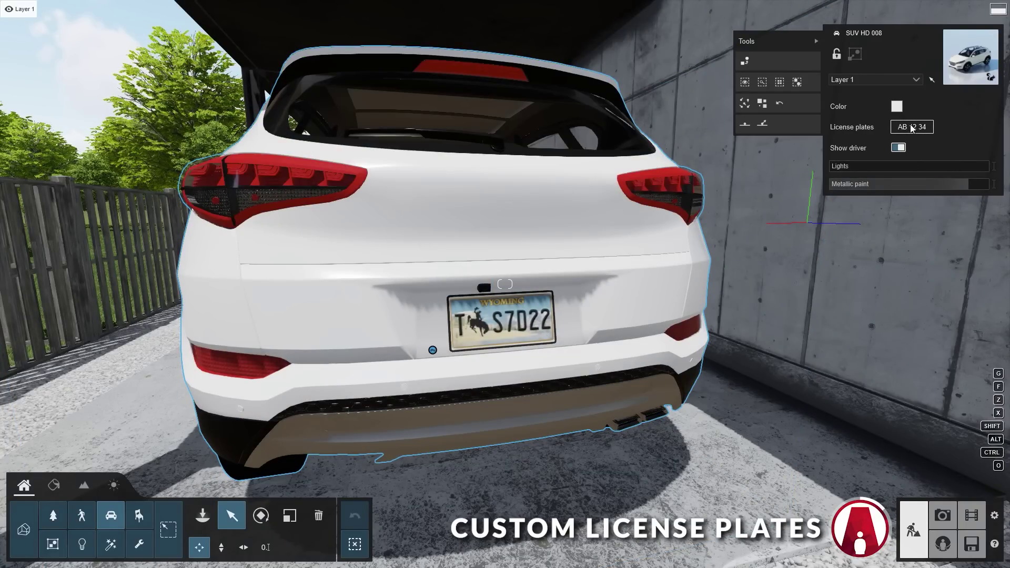
left_click(913, 128)
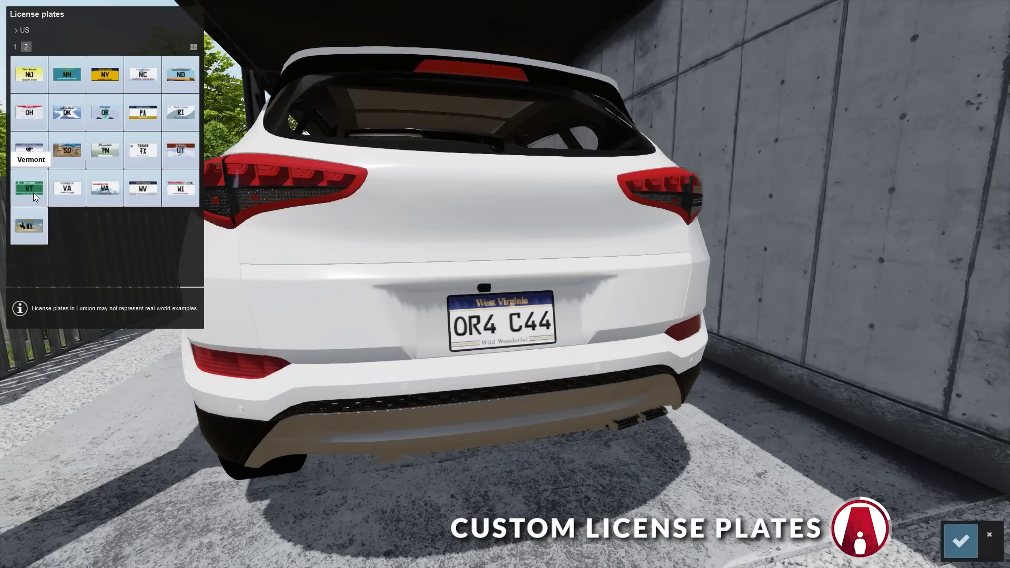
left_click(30, 225)
left_click(16, 46)
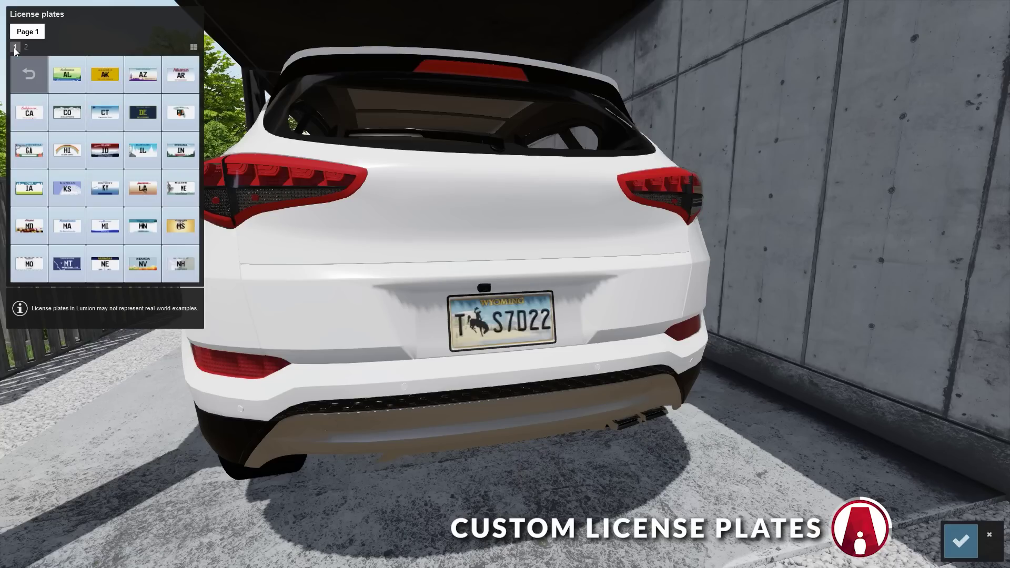
left_click(29, 74)
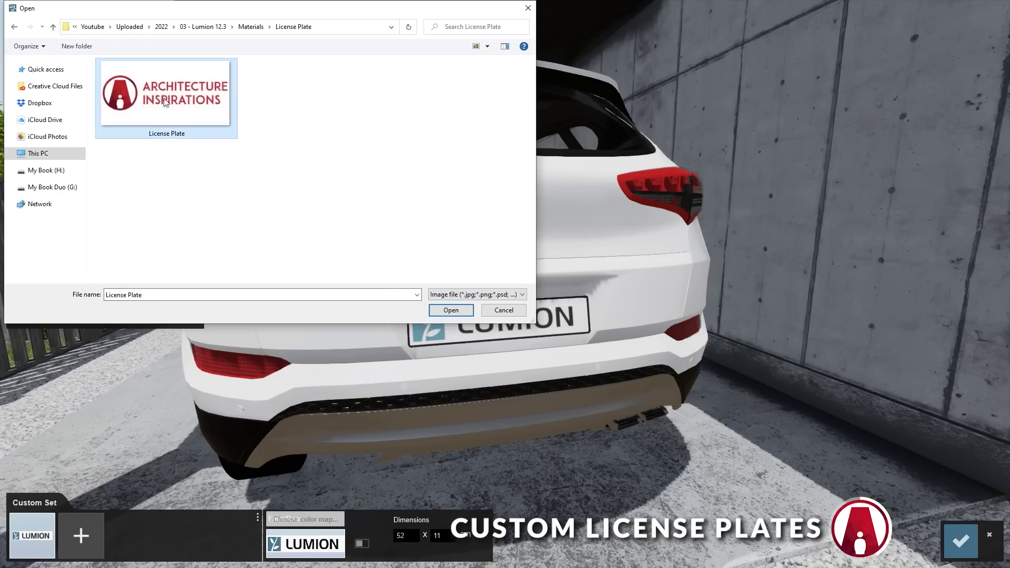
double_click(166, 103)
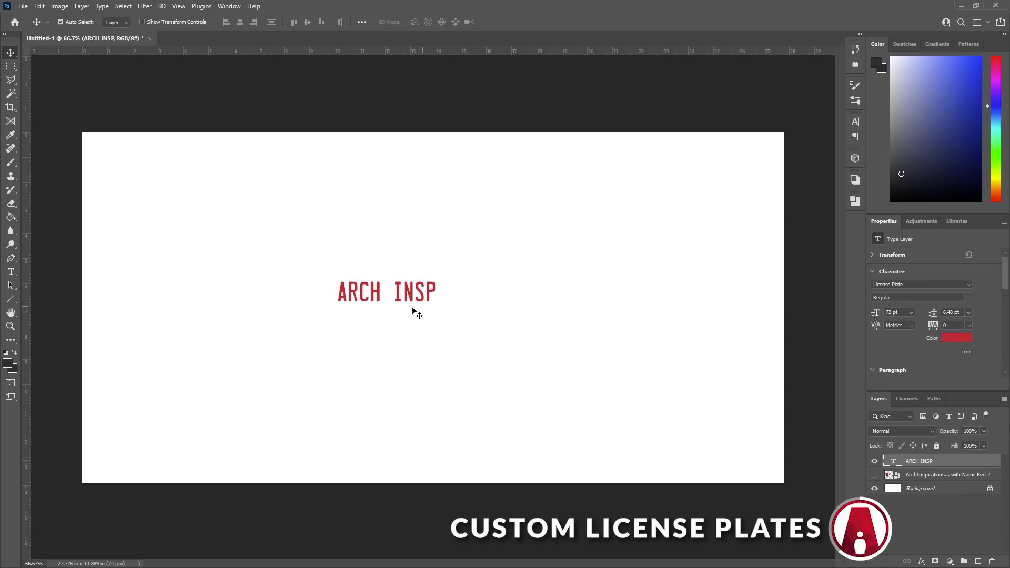
Step: Enlarge and blacken the ARCH INSP text, reposition it, and apply License Plate 2 to the car
left_click_drag(438, 307, 762, 399)
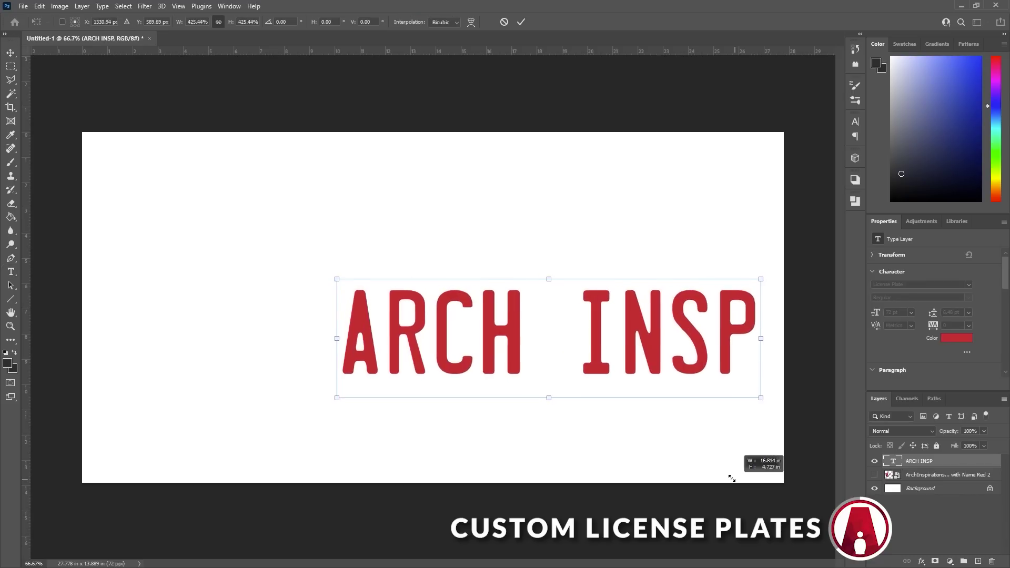
left_click(958, 340)
left_click_drag(624, 276, 521, 295)
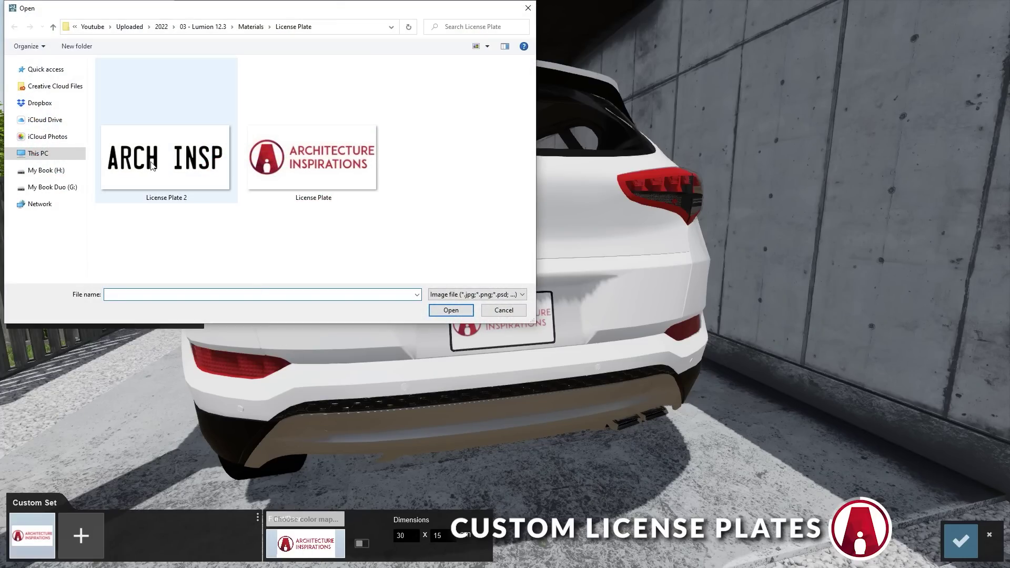
double_click(163, 159)
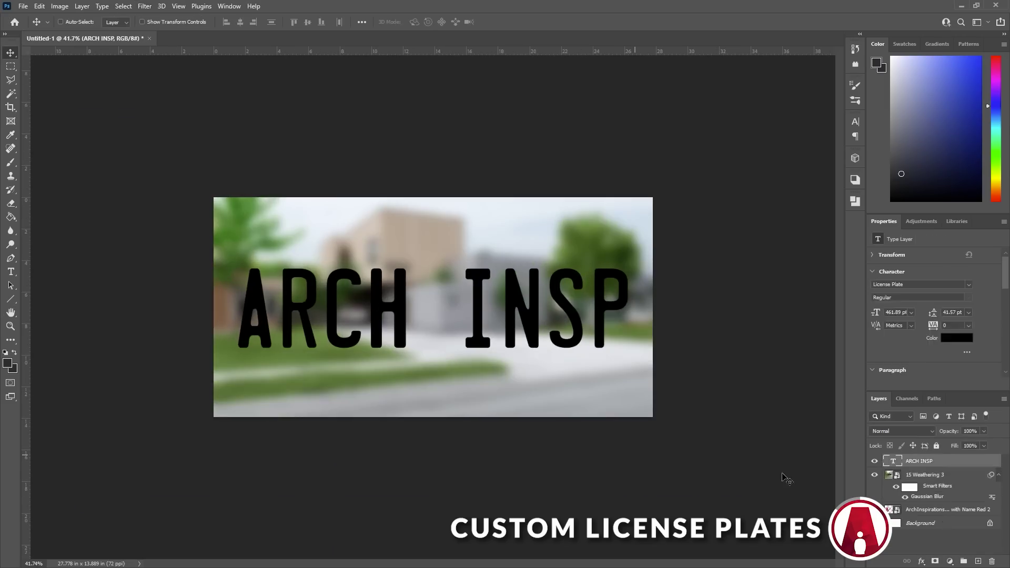